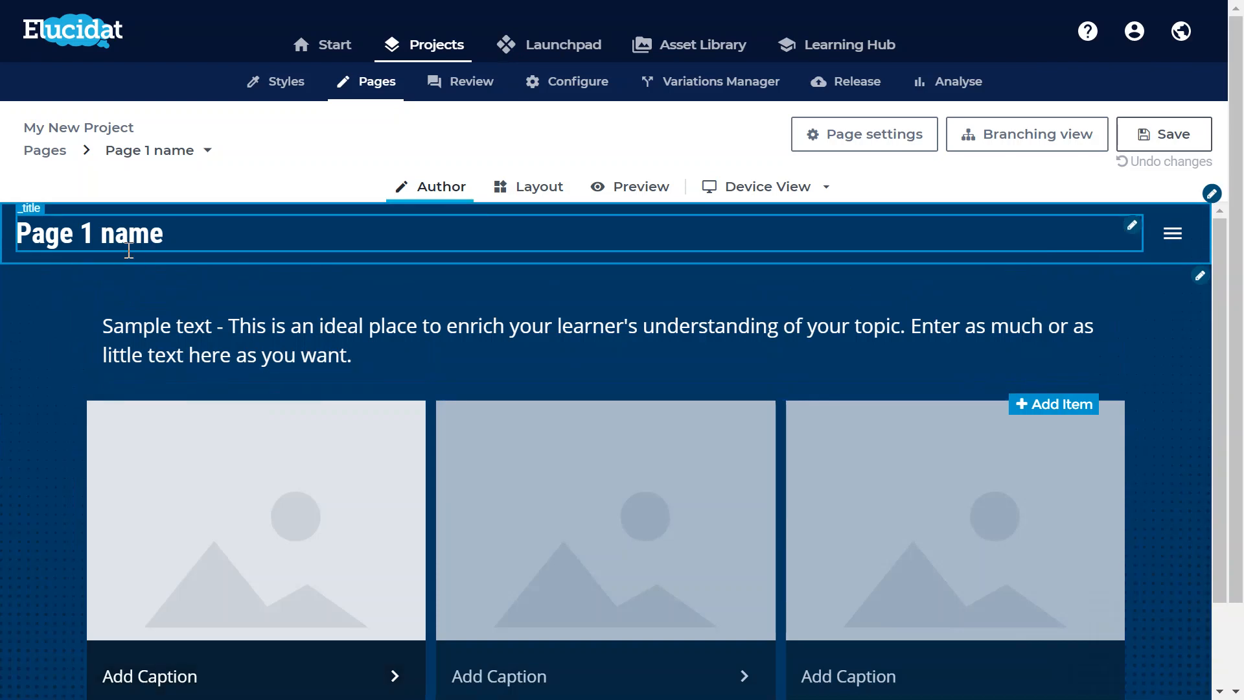
Step: Change the page title from its placeholder to "Theory" and save the page
click(1133, 227)
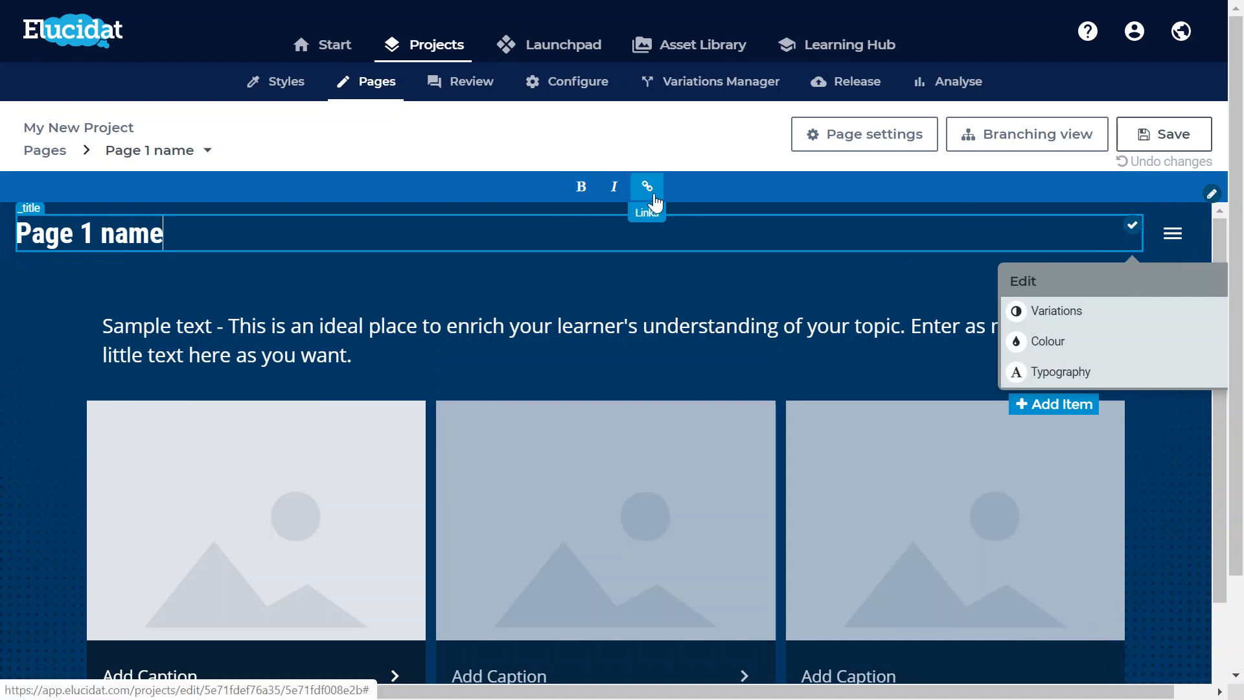
drag(214, 225, 21, 225)
text(Theory)
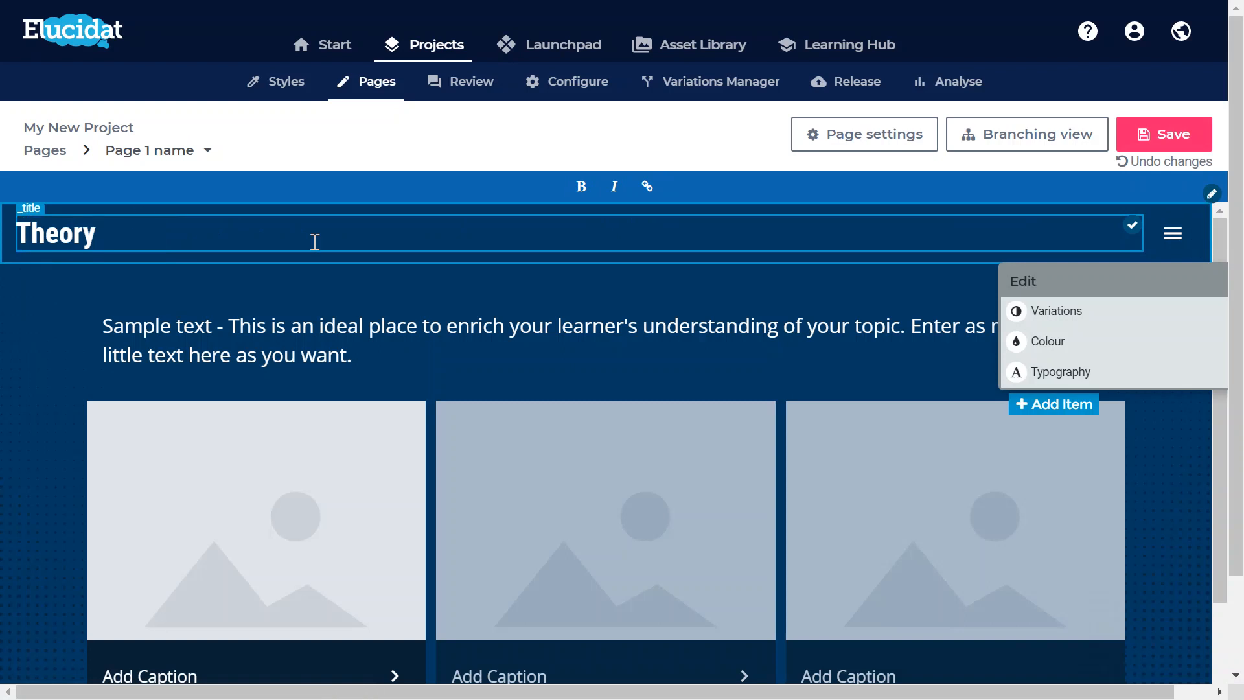
click(1134, 231)
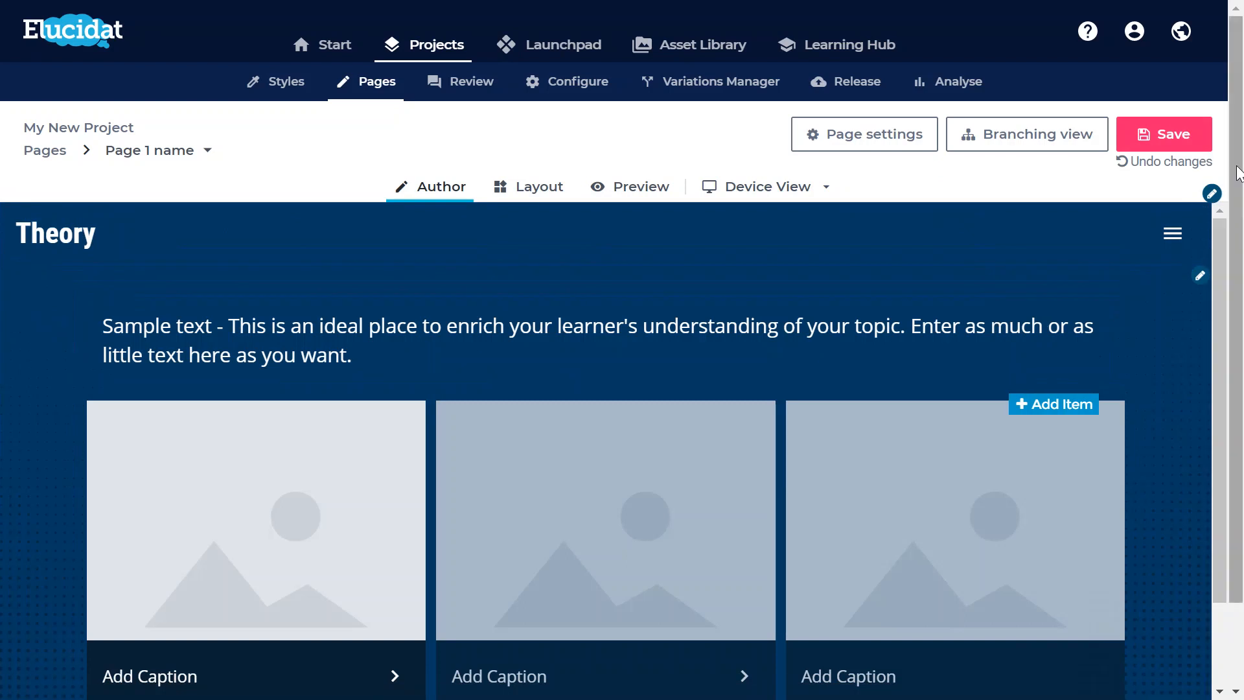
click(1169, 143)
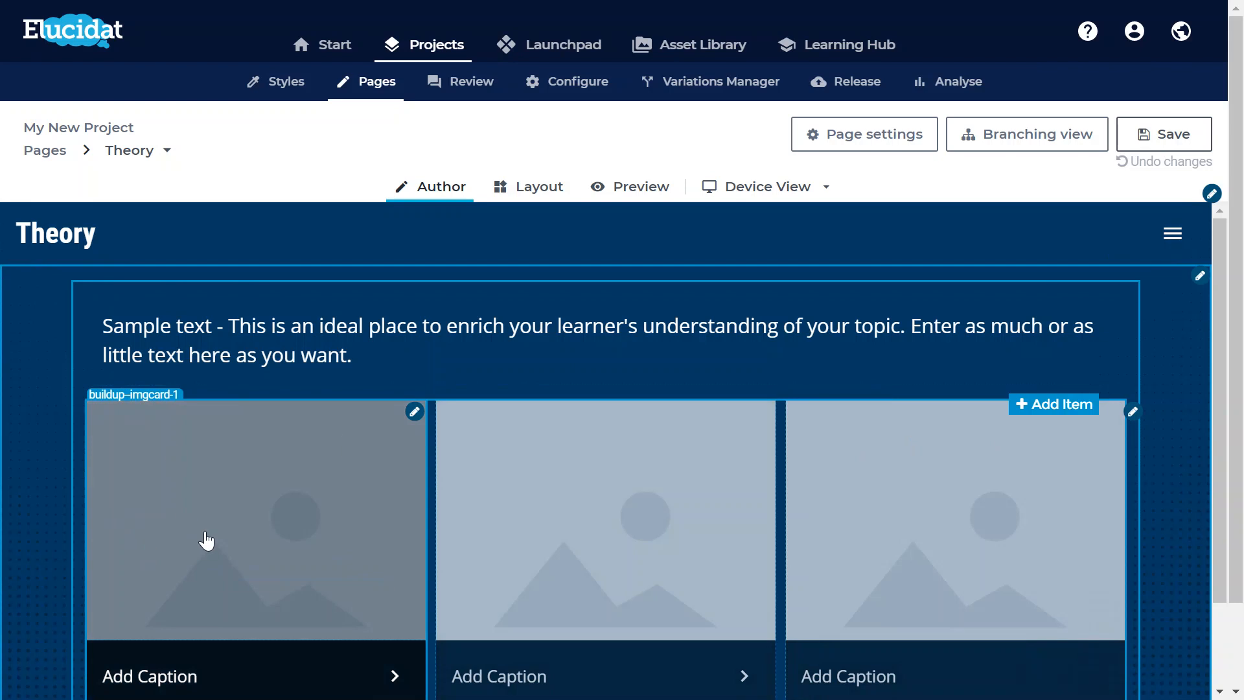
Step: Upload the copywriter picture from the Elucidat desktop folder as the first card's image
click(415, 412)
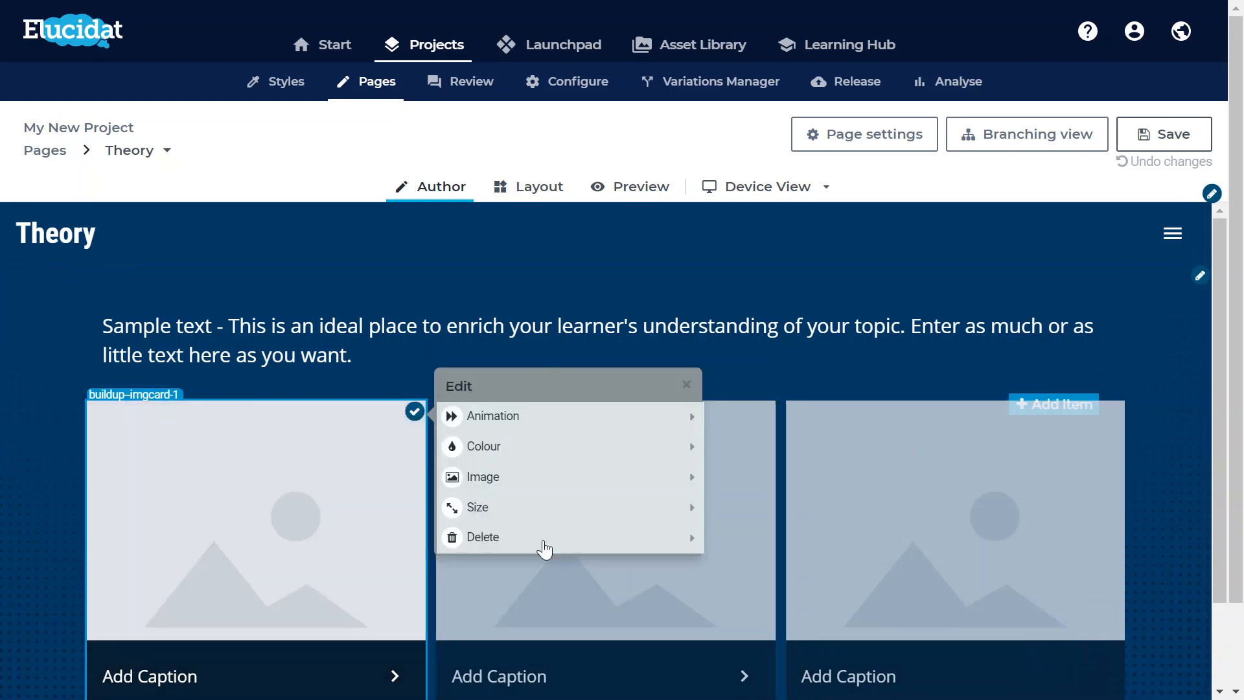
click(497, 490)
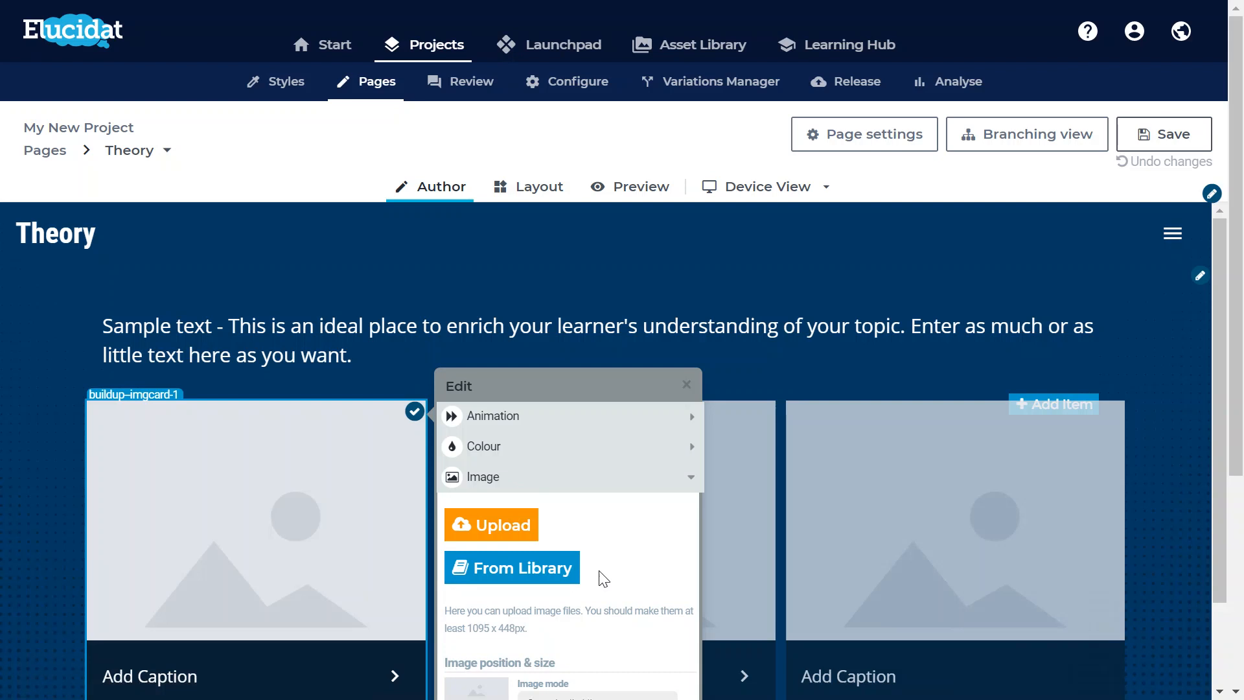
click(528, 520)
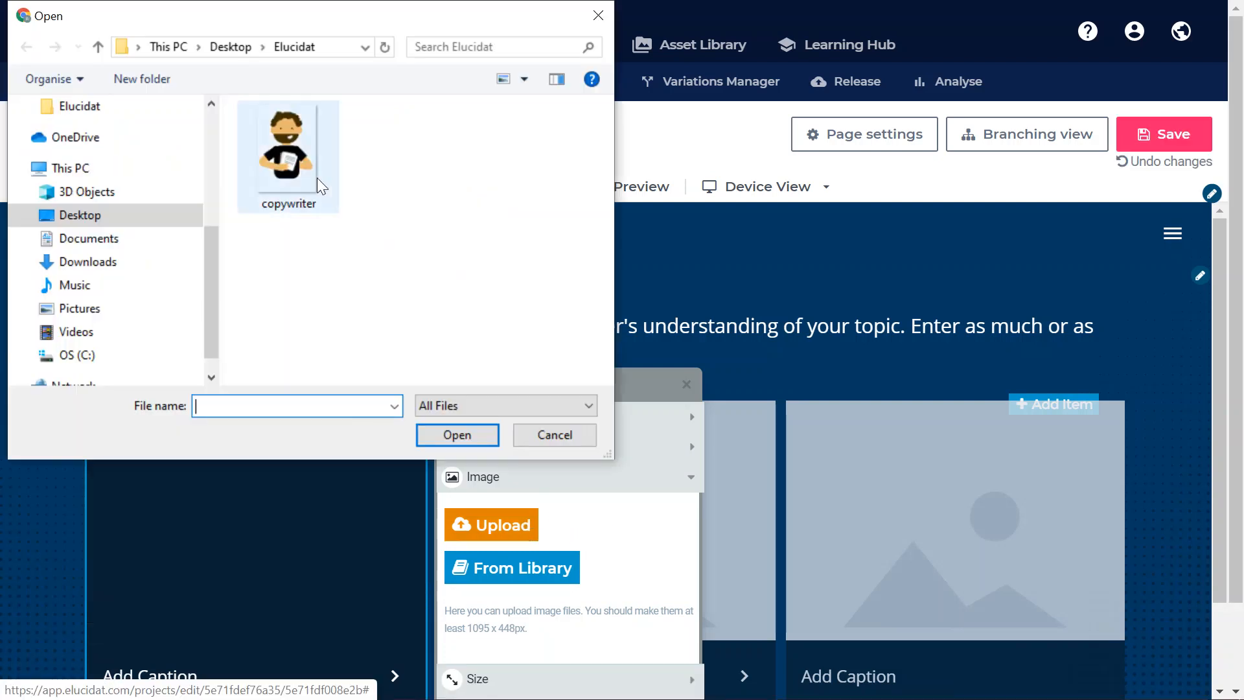
click(300, 166)
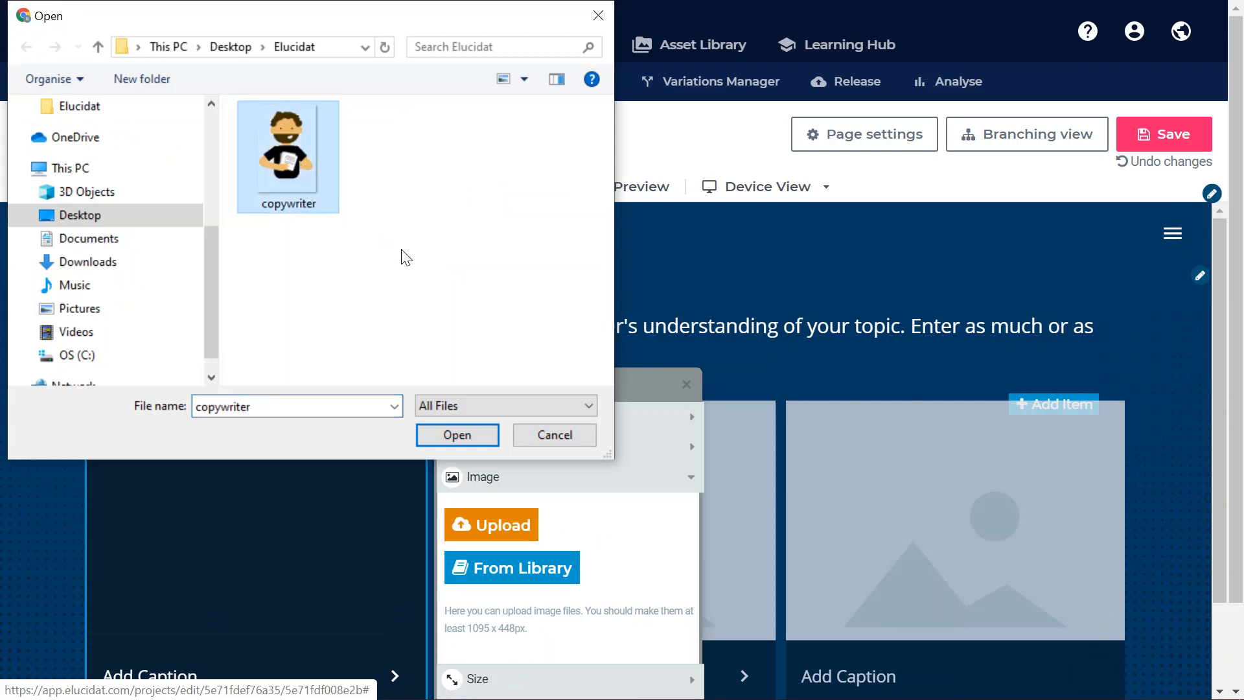
click(450, 434)
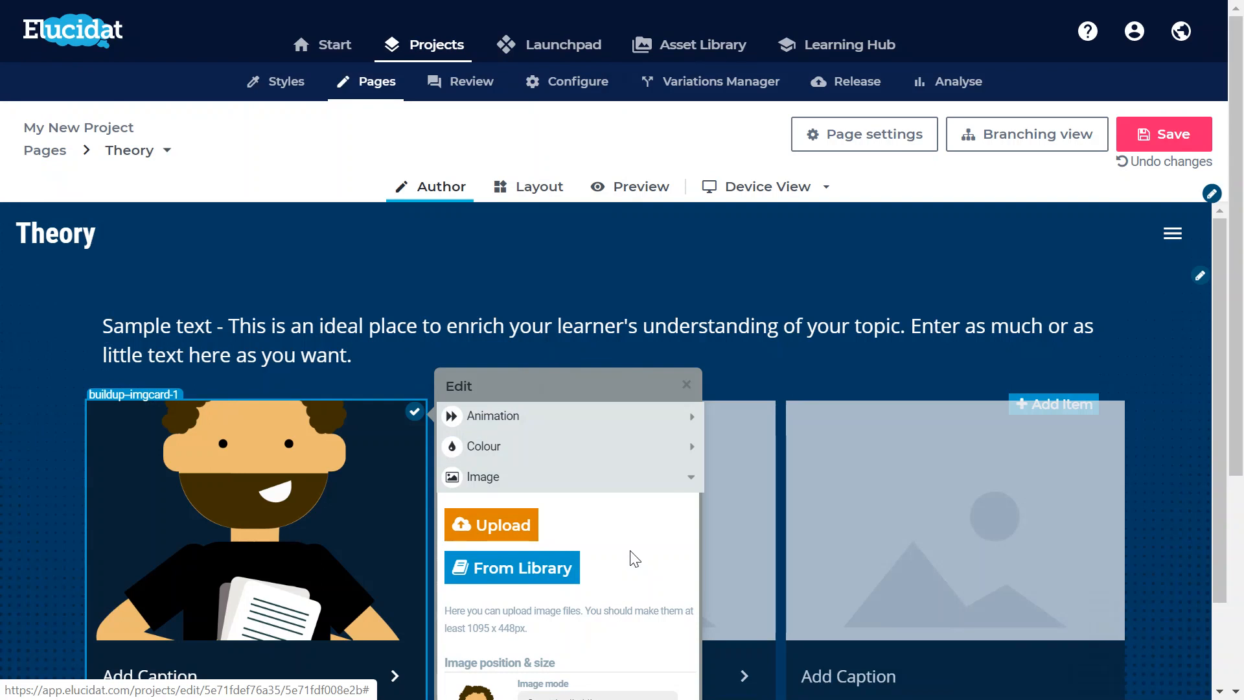
Step: Set the first card's image mode to Contain so that the entire image is visible
scroll(634, 559, down, 5)
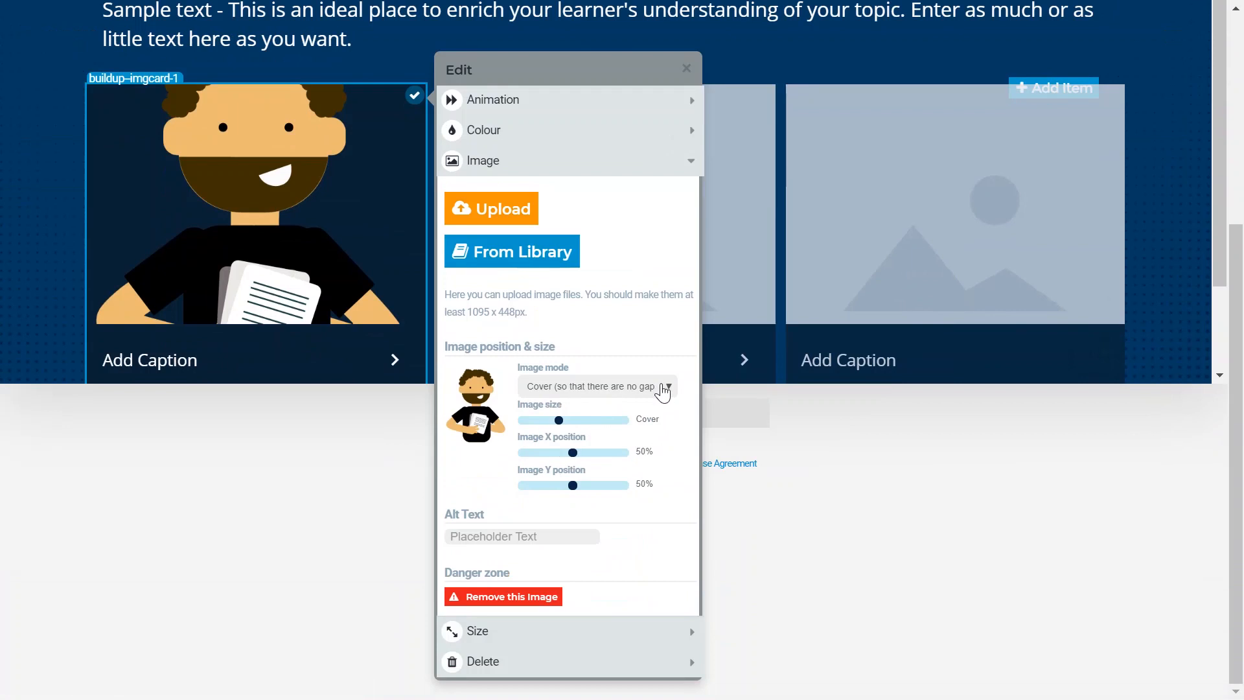
click(660, 389)
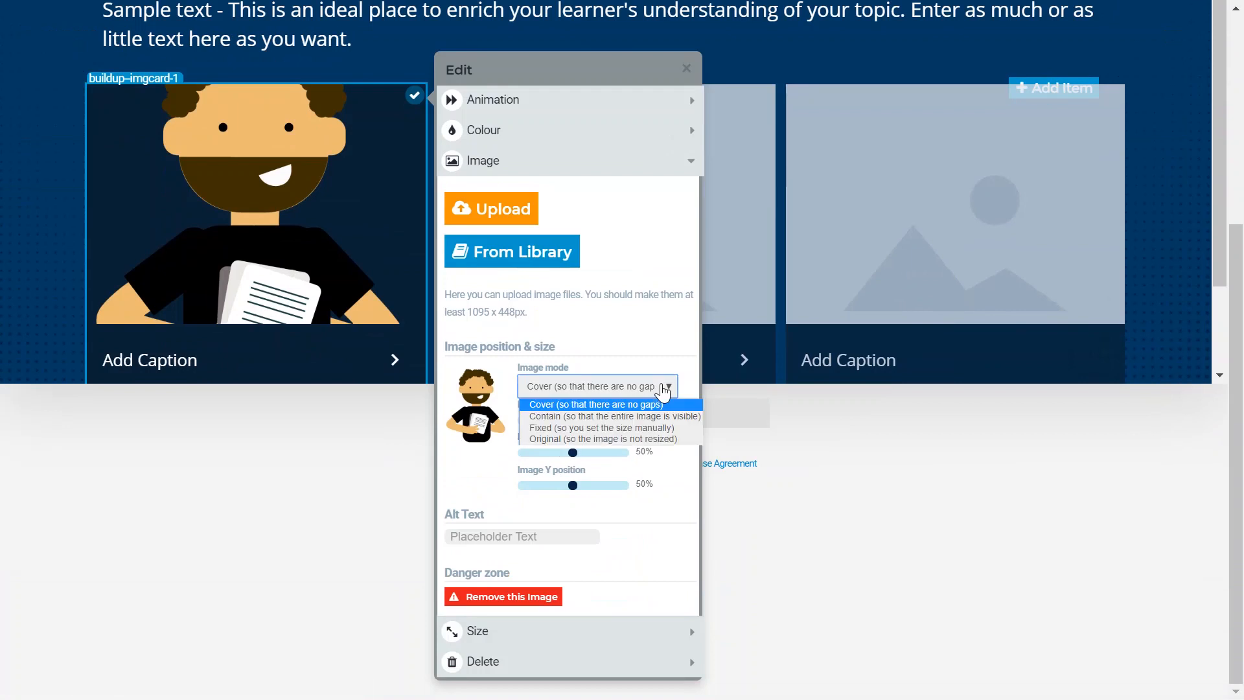
click(618, 416)
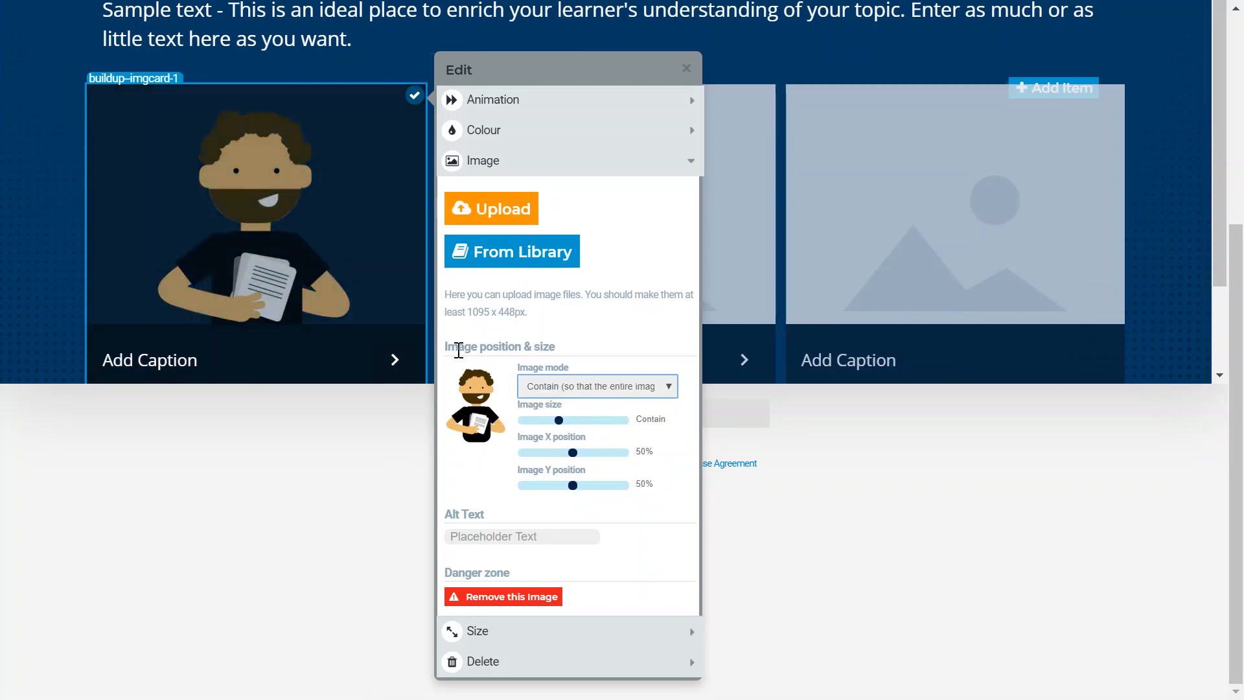
Step: Try the Fixed image mode at 76% size and the Original mode on the first card's picture
click(552, 387)
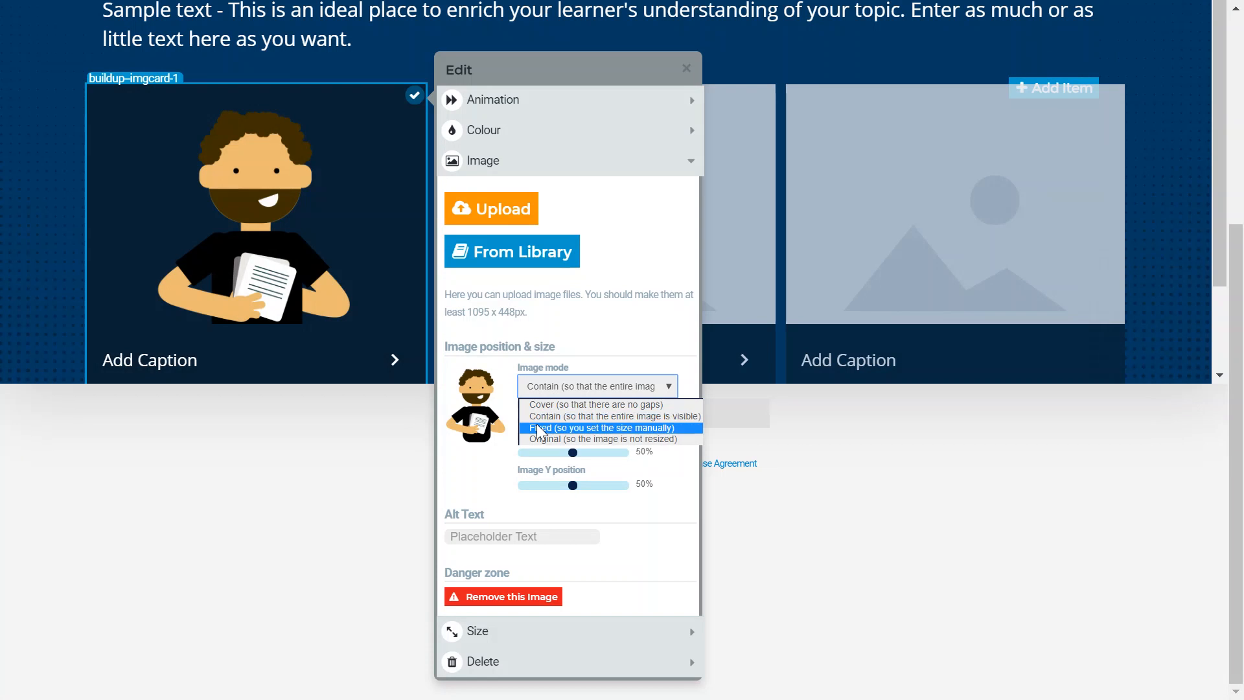
click(538, 429)
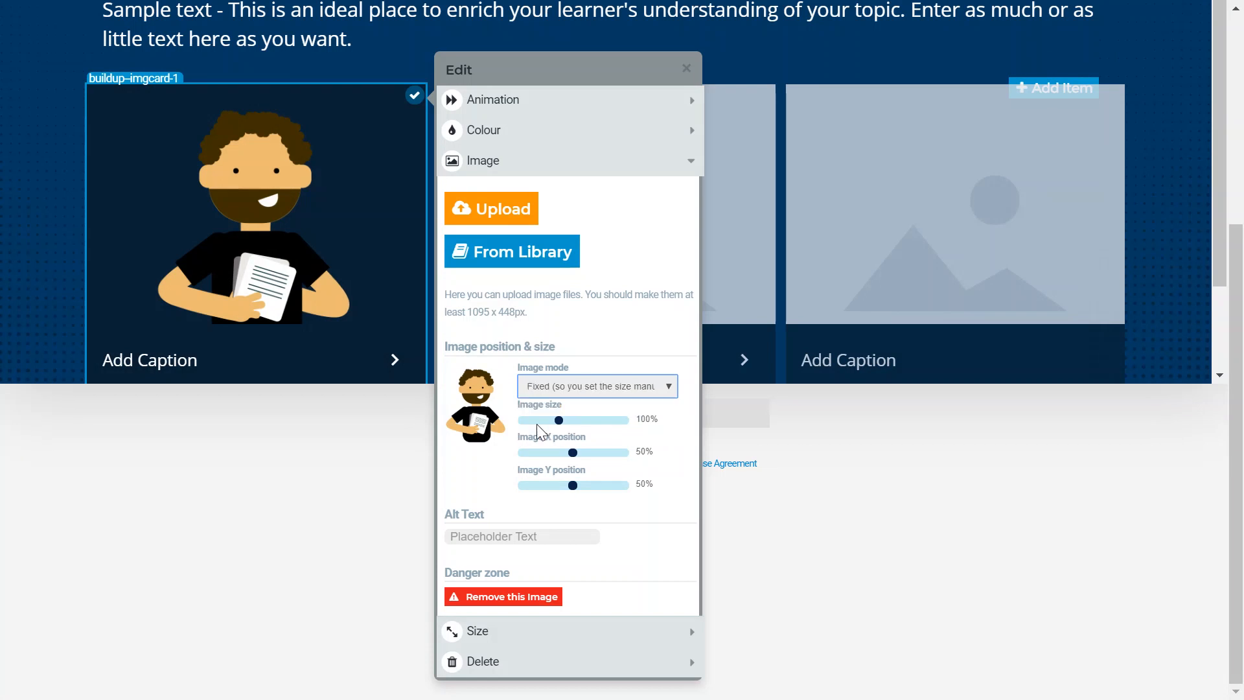
mouse_move(560, 423)
mouse_down()
mouse_move(600, 422)
mouse_move(550, 423)
mouse_up()
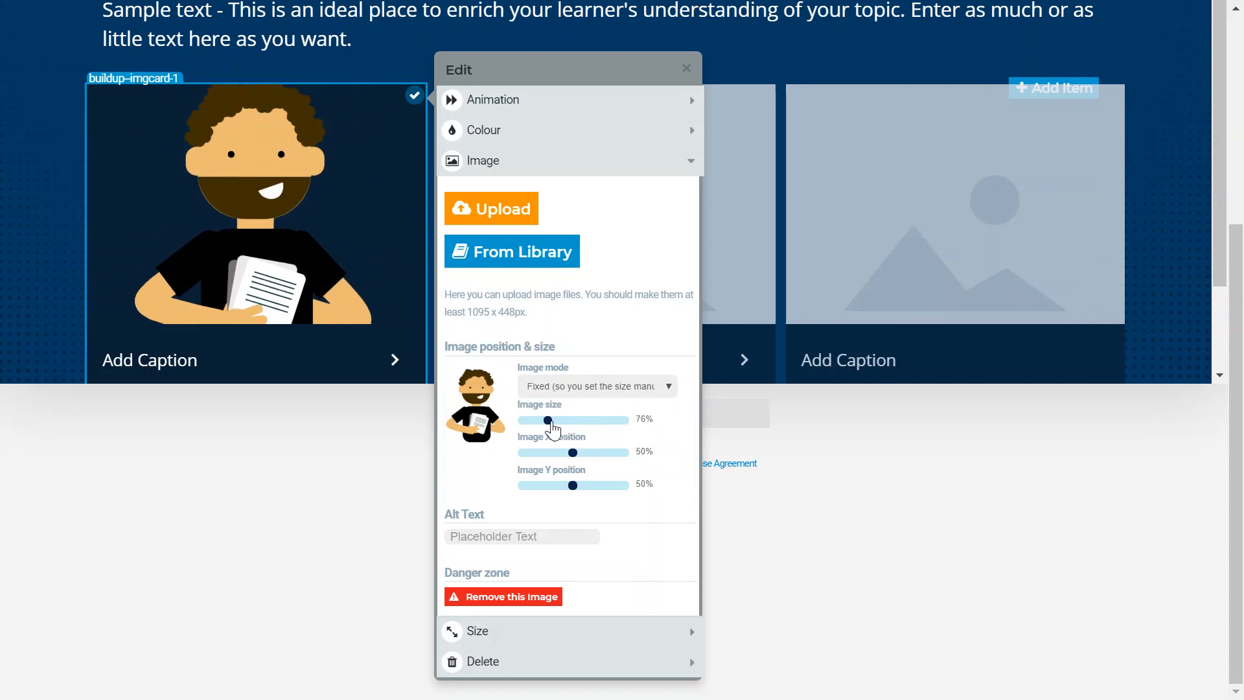
click(568, 388)
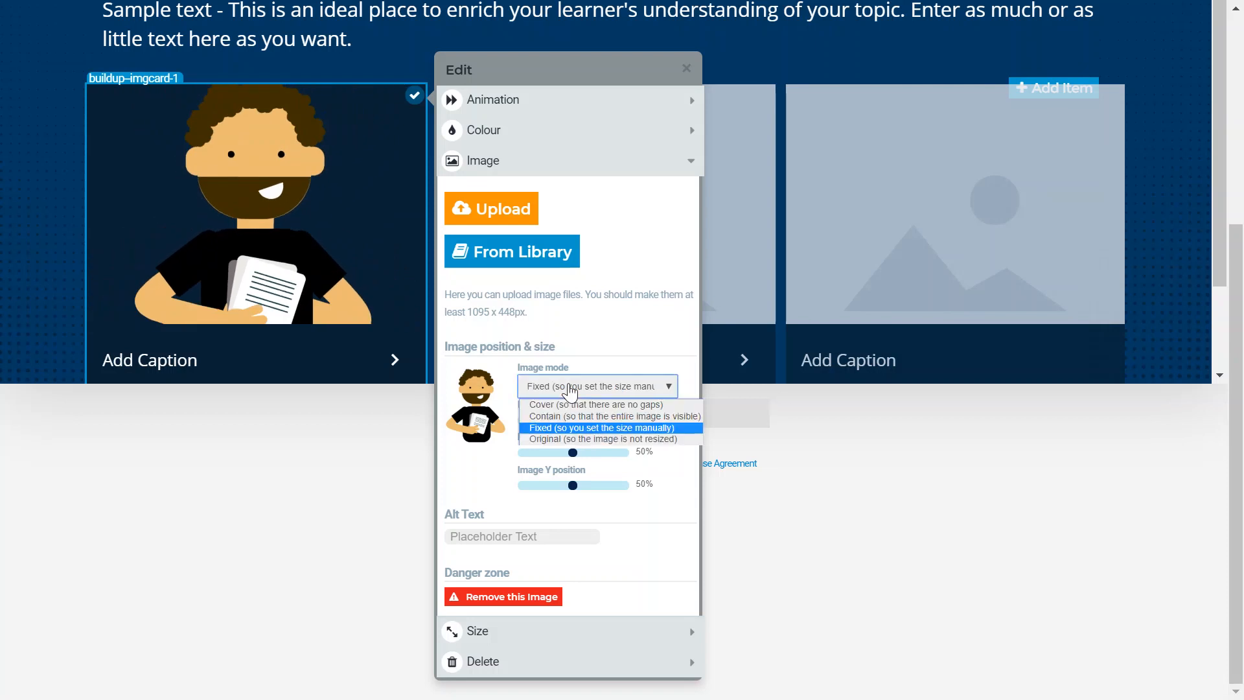
click(550, 436)
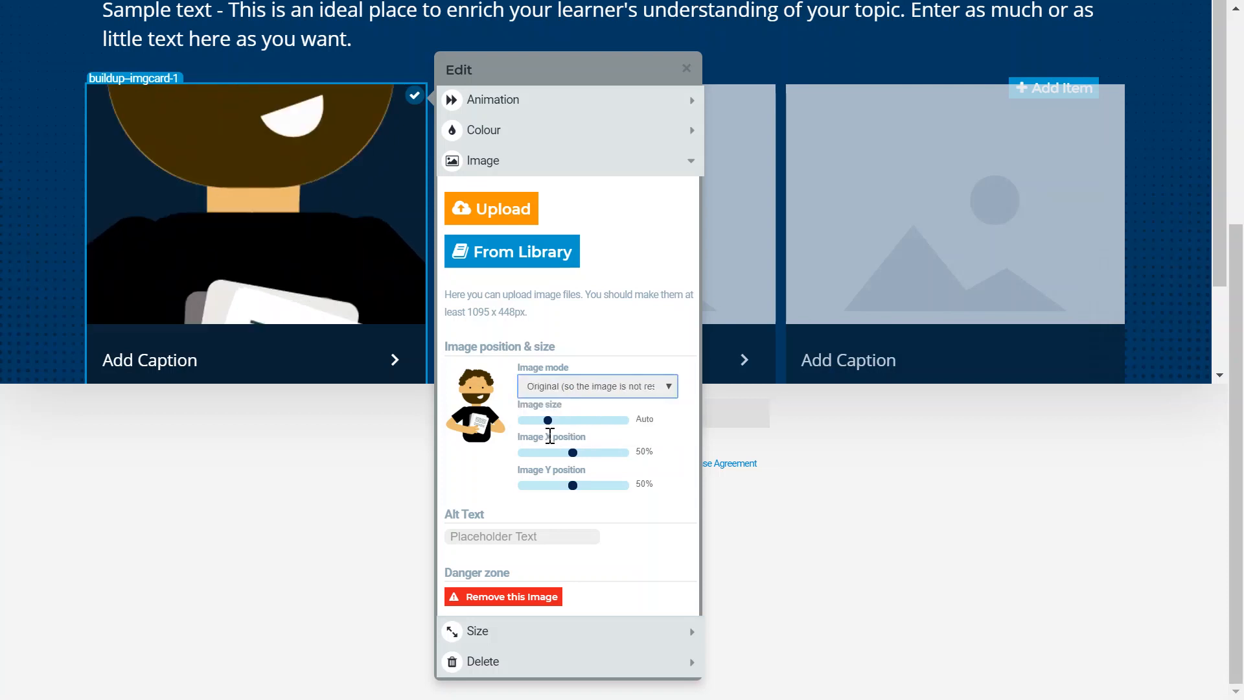
Step: Return the first card's image mode to Contain and shift the image to an X position of 59%
click(600, 387)
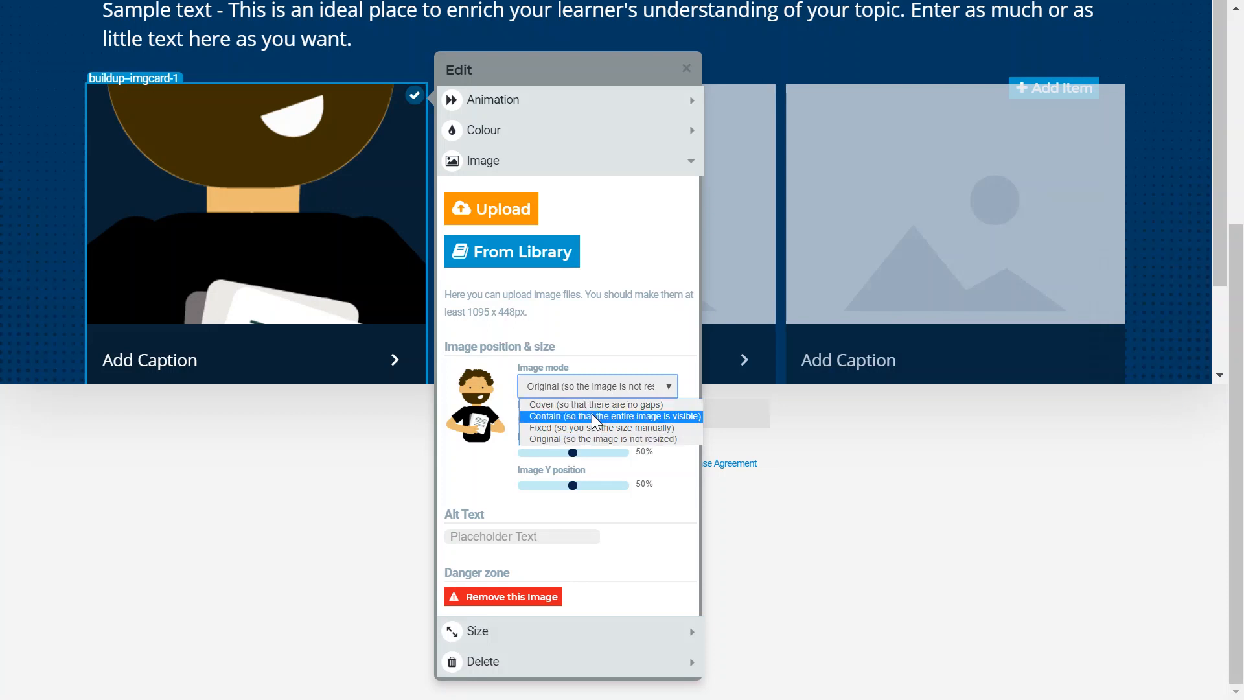
click(592, 415)
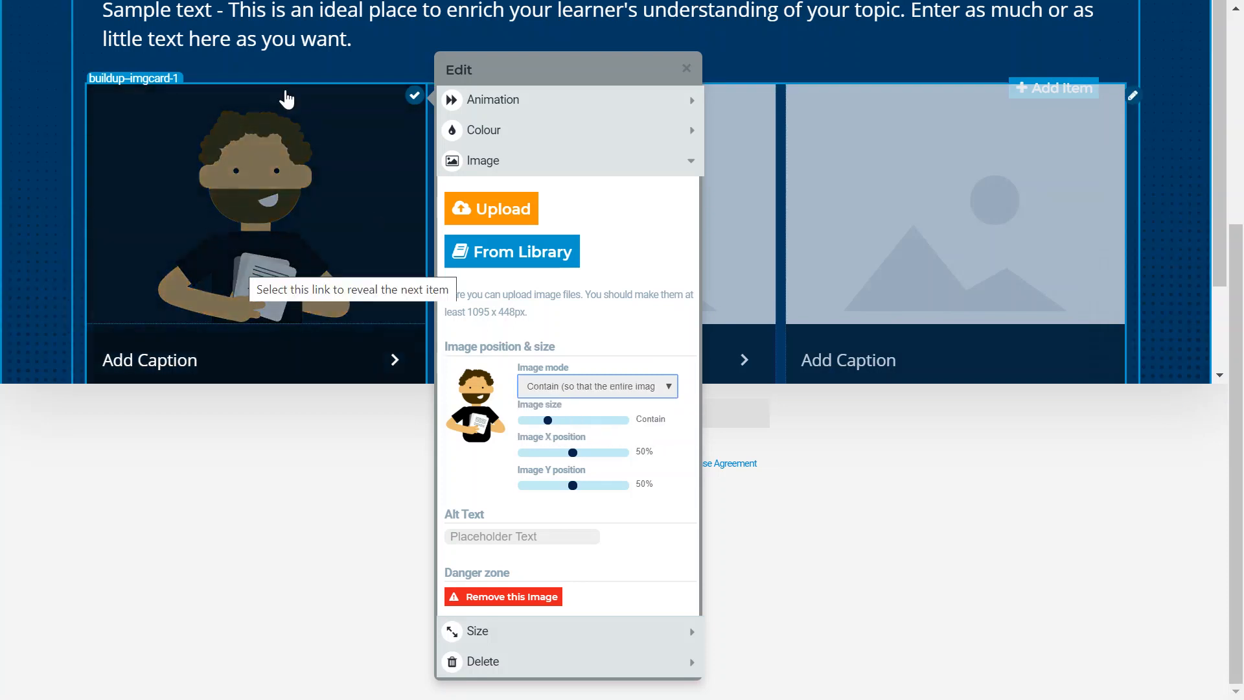
mouse_move(572, 453)
mouse_down()
mouse_move(560, 454)
mouse_move(576, 455)
mouse_up()
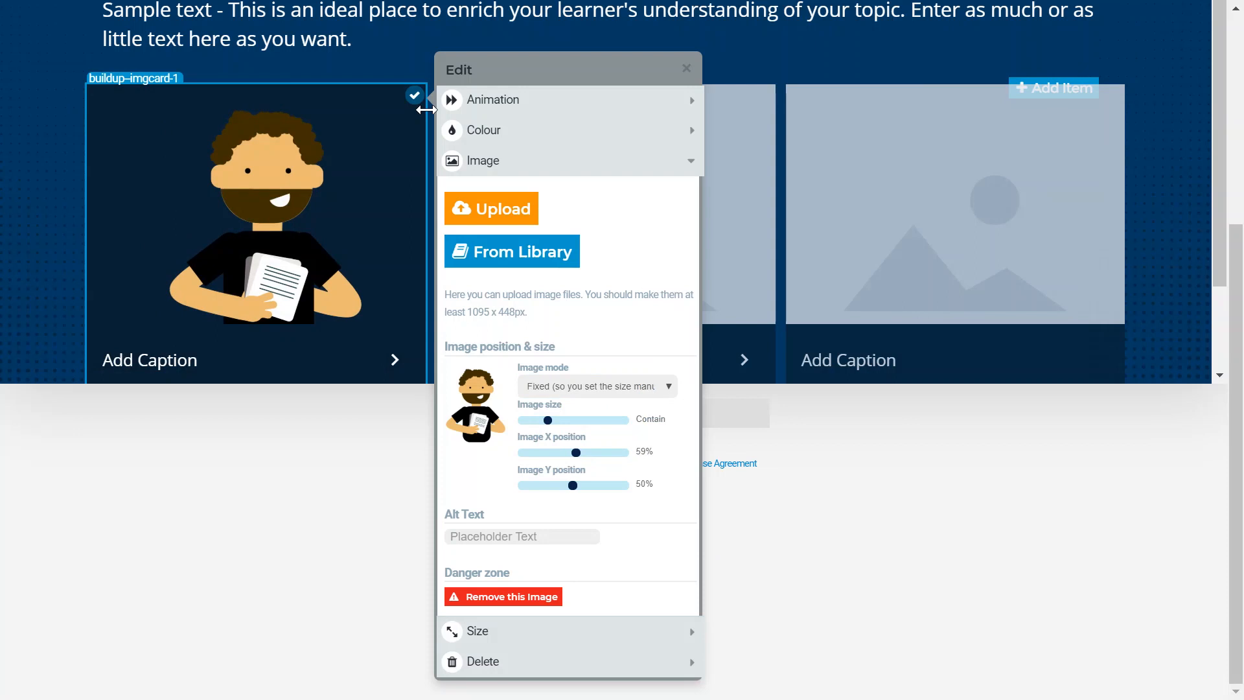
click(417, 98)
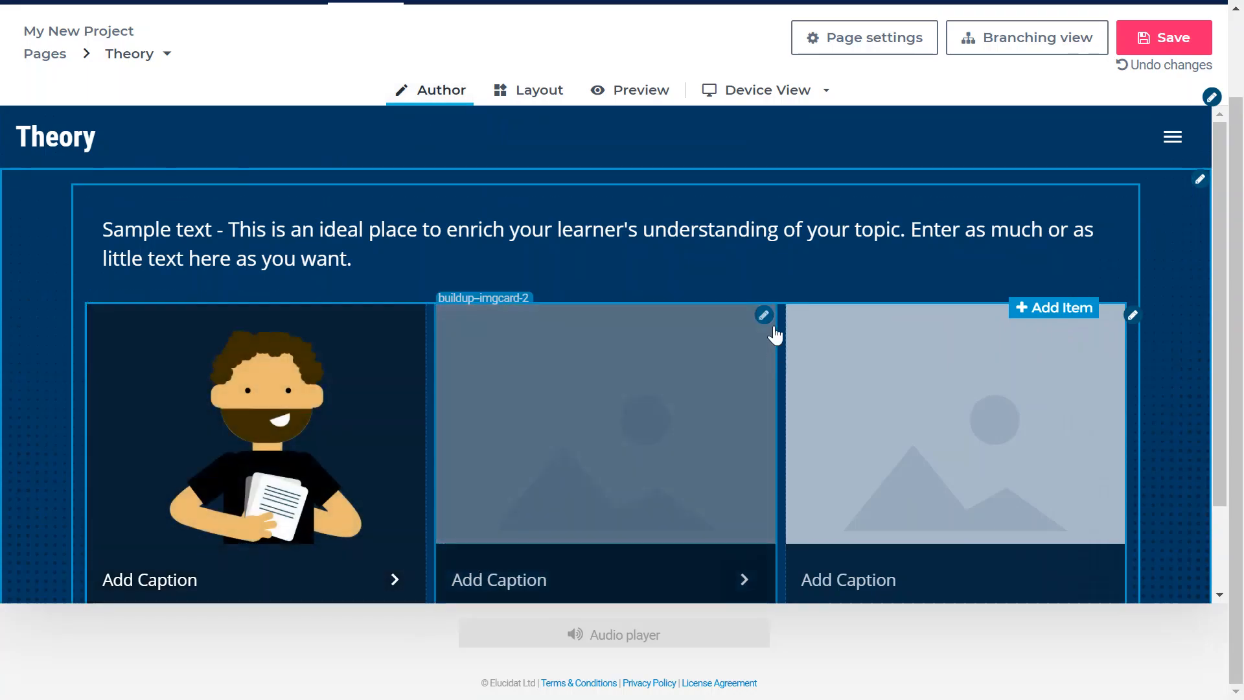
Step: Insert author.png from the image library into the second card and set its image mode to Contain
click(765, 316)
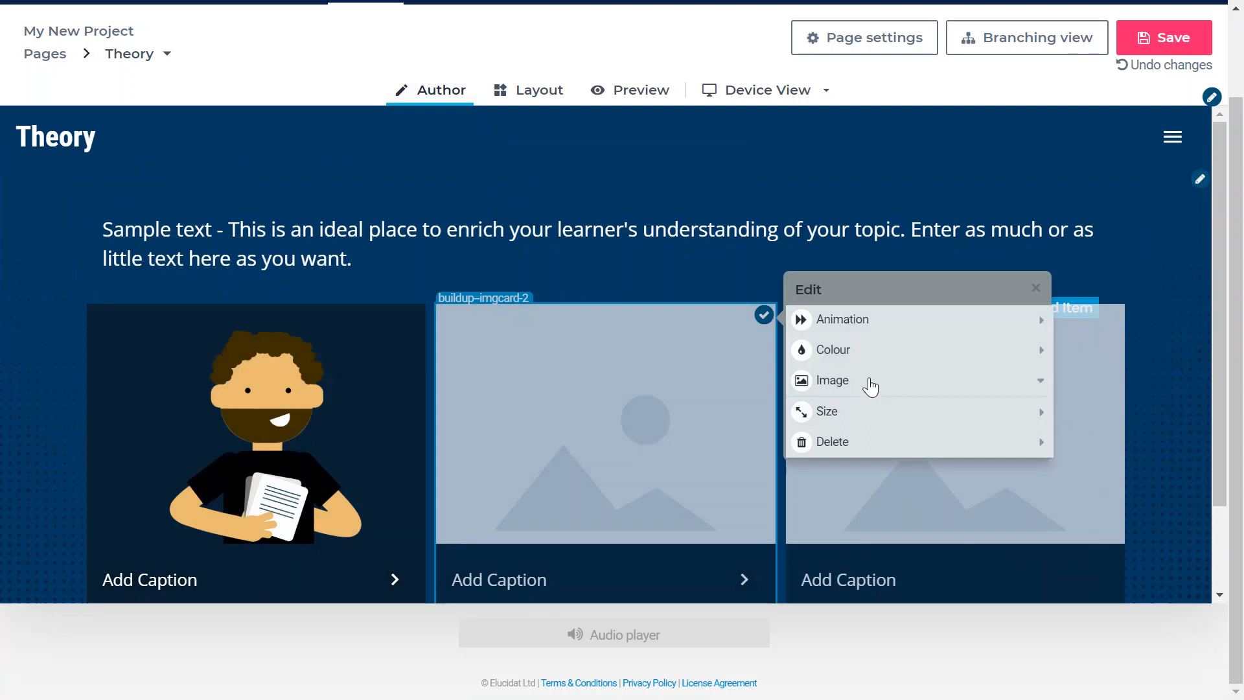
click(869, 383)
click(876, 263)
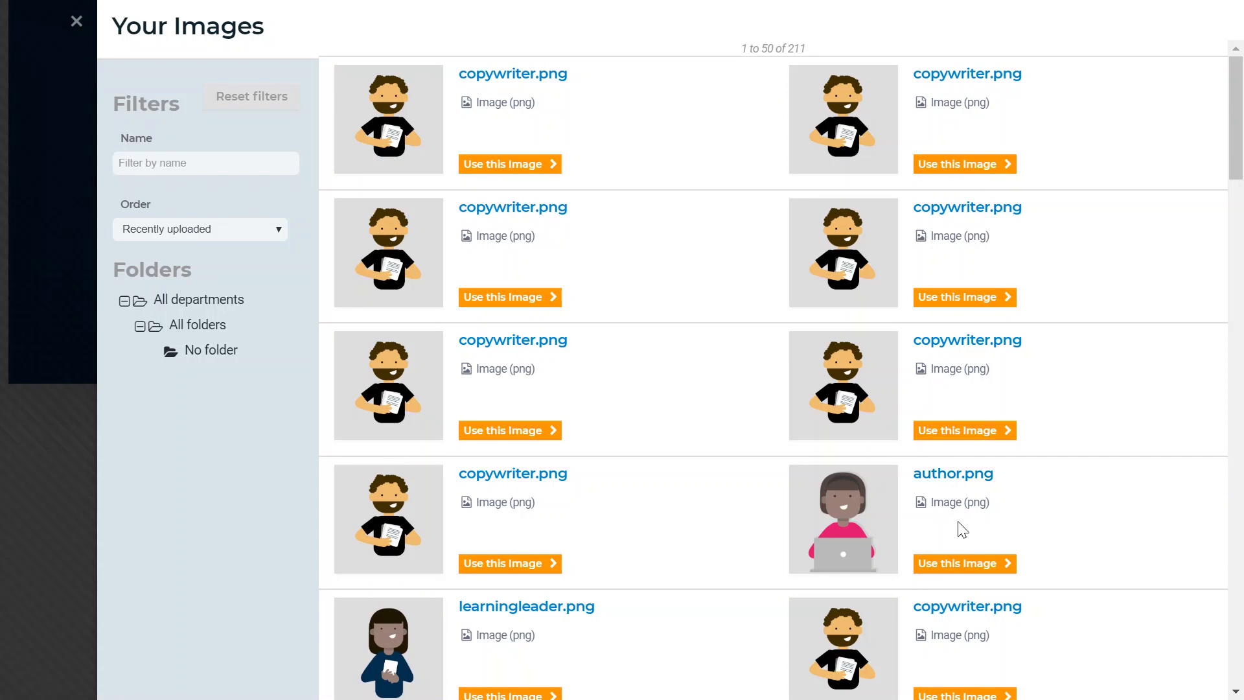
click(950, 564)
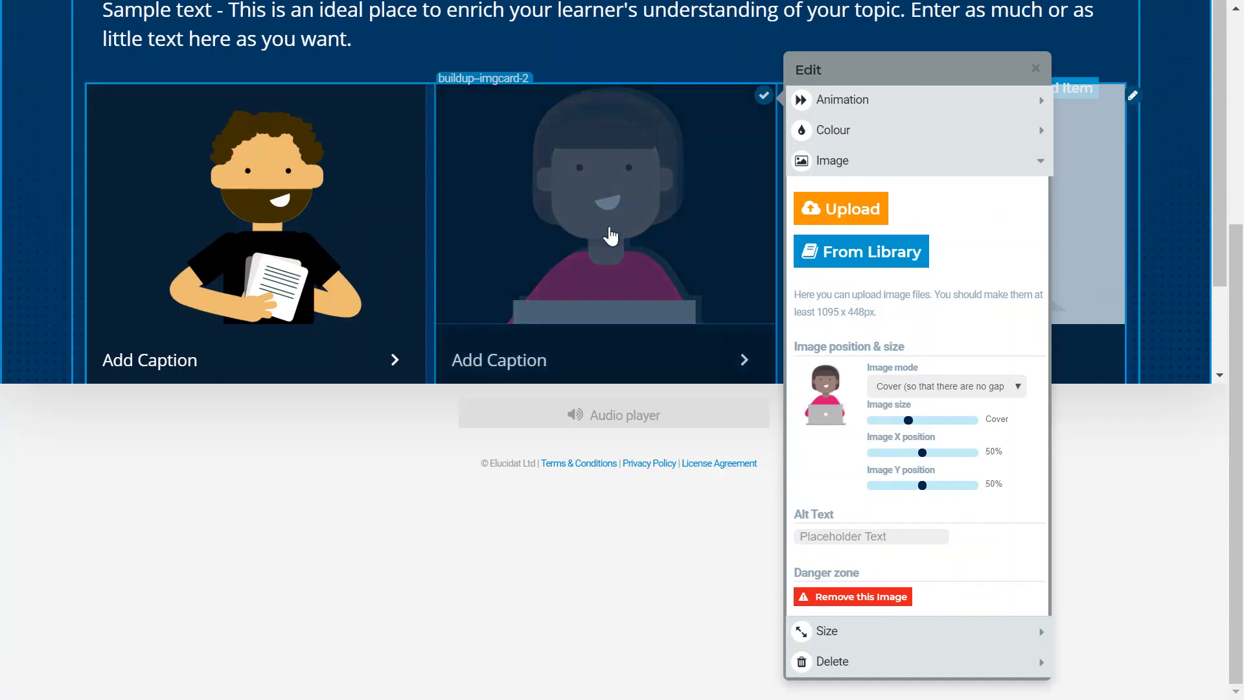
click(1010, 386)
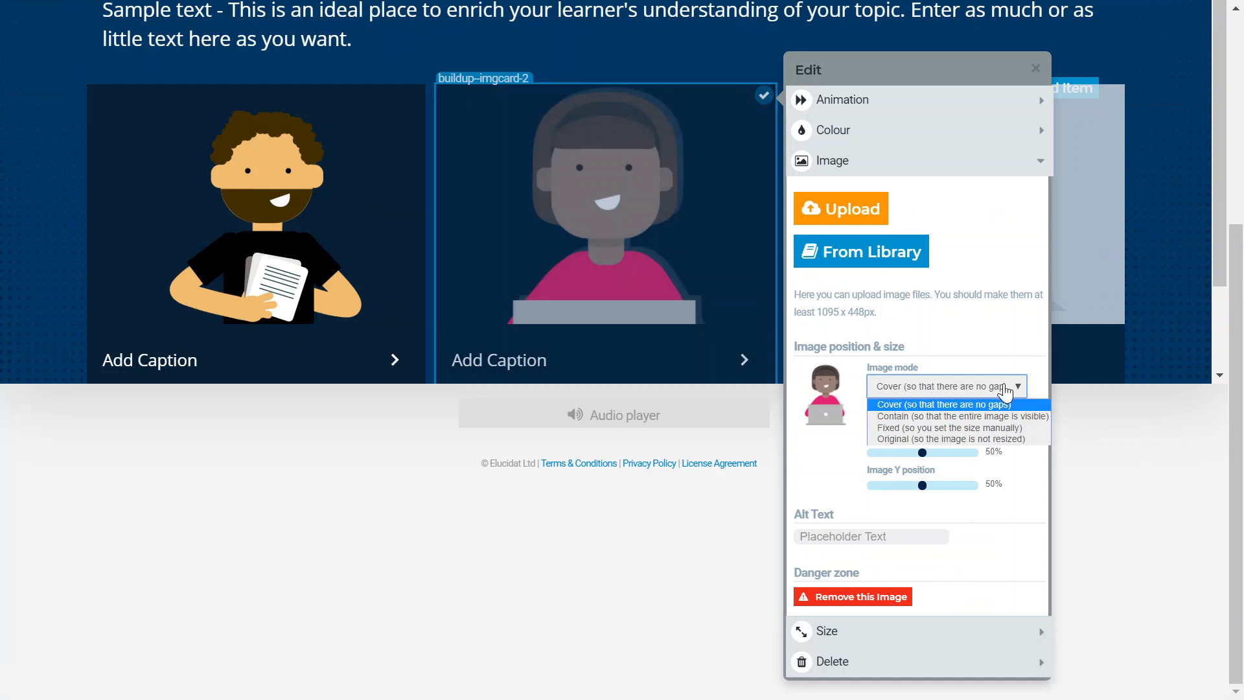
click(962, 417)
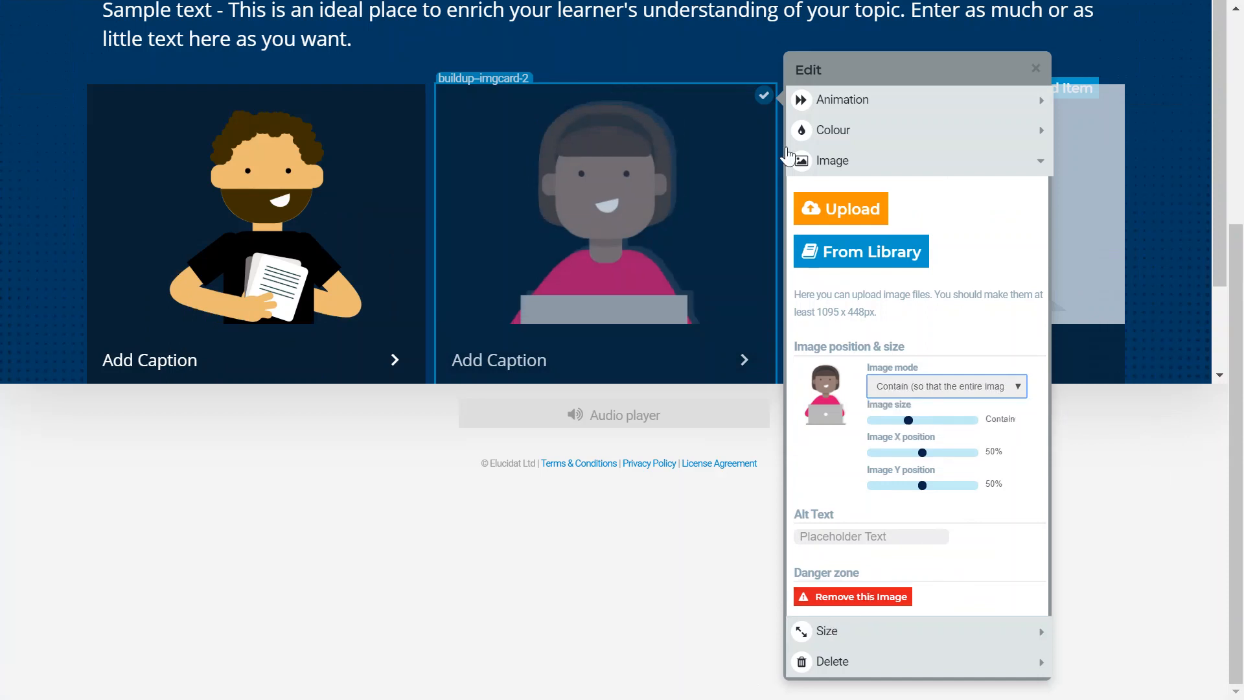
click(765, 97)
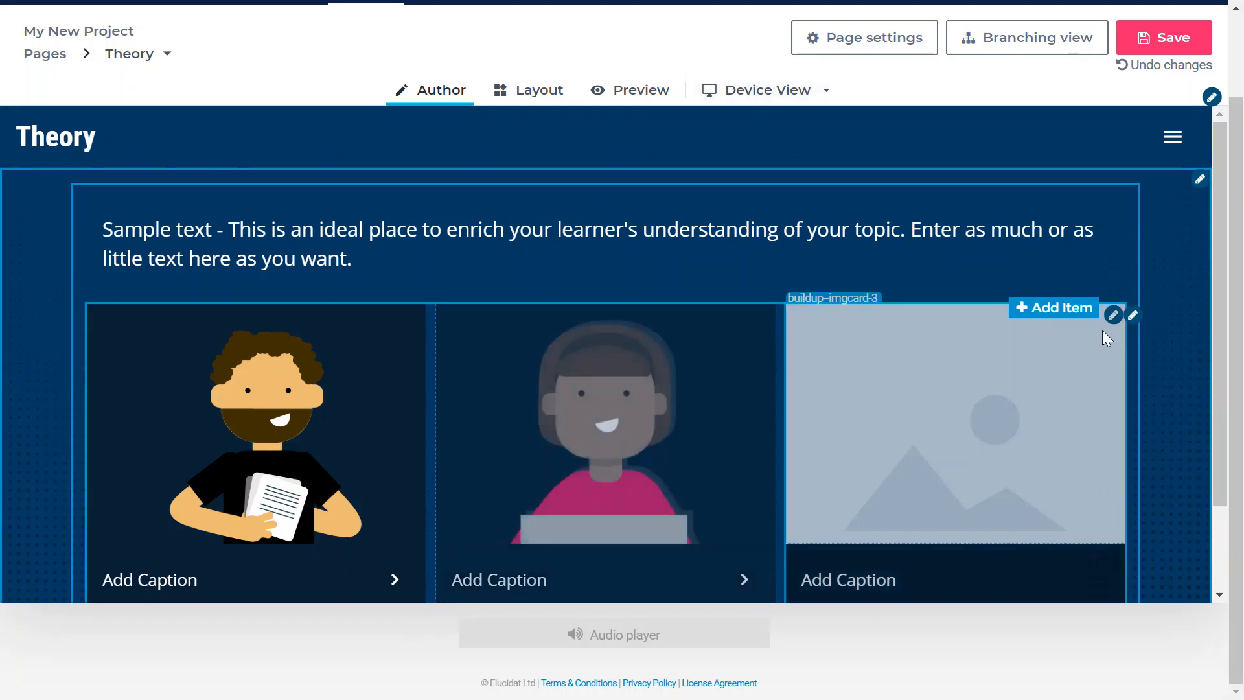
Step: Insert learningleader.png from the image library into the third card and set its image mode to Contain
click(1112, 318)
click(832, 386)
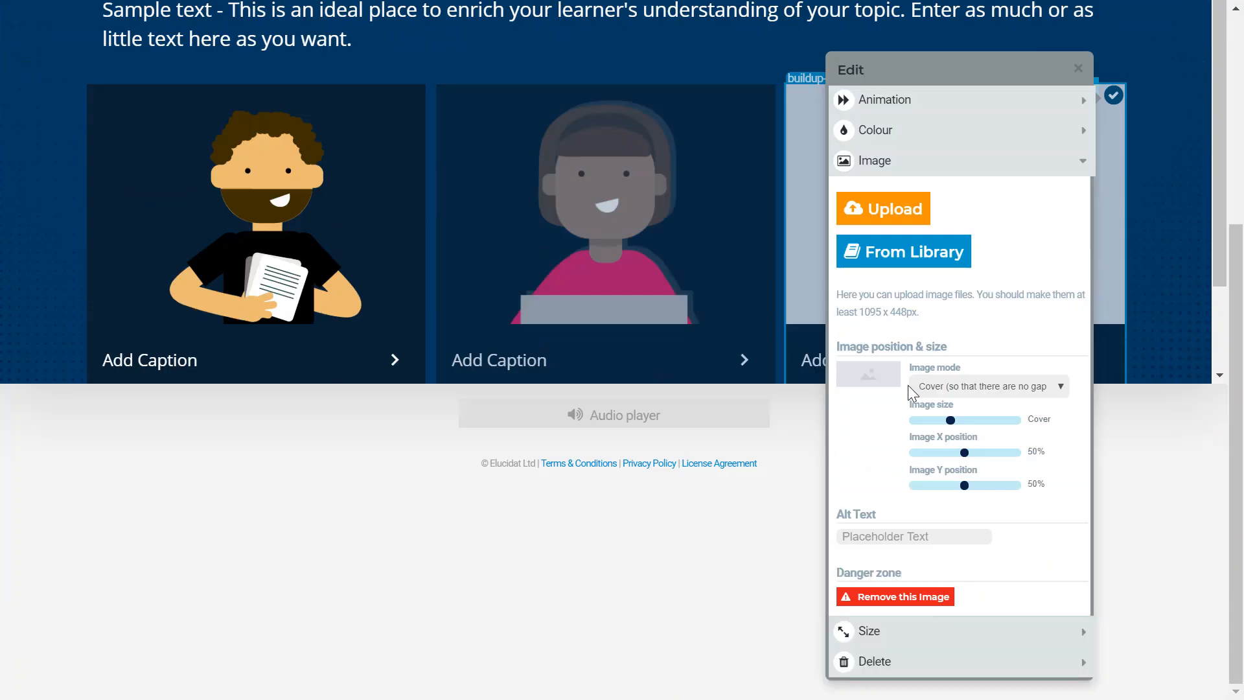
click(933, 255)
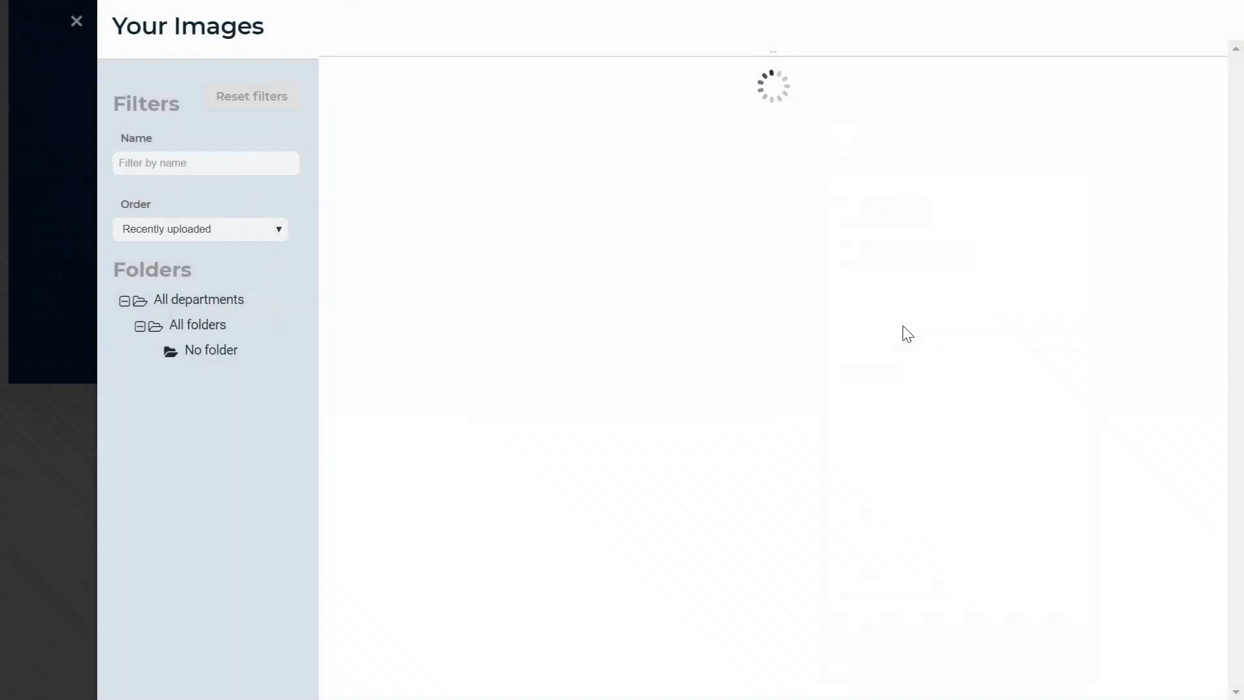
click(512, 694)
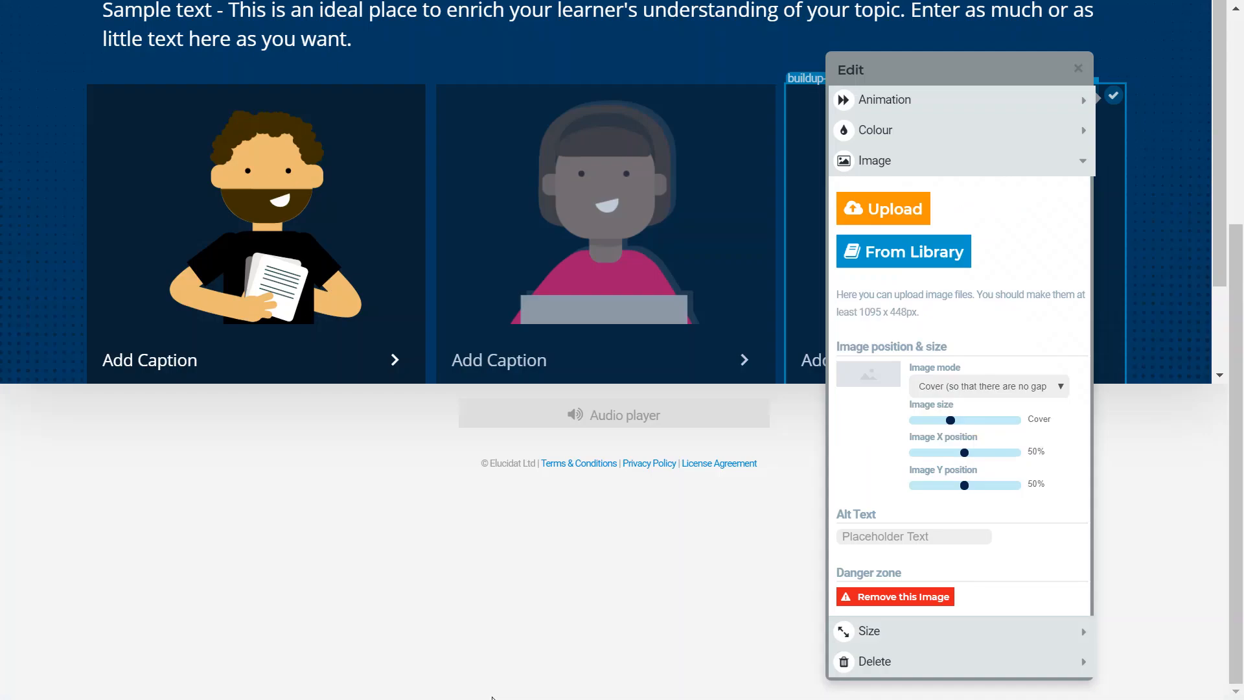
click(950, 392)
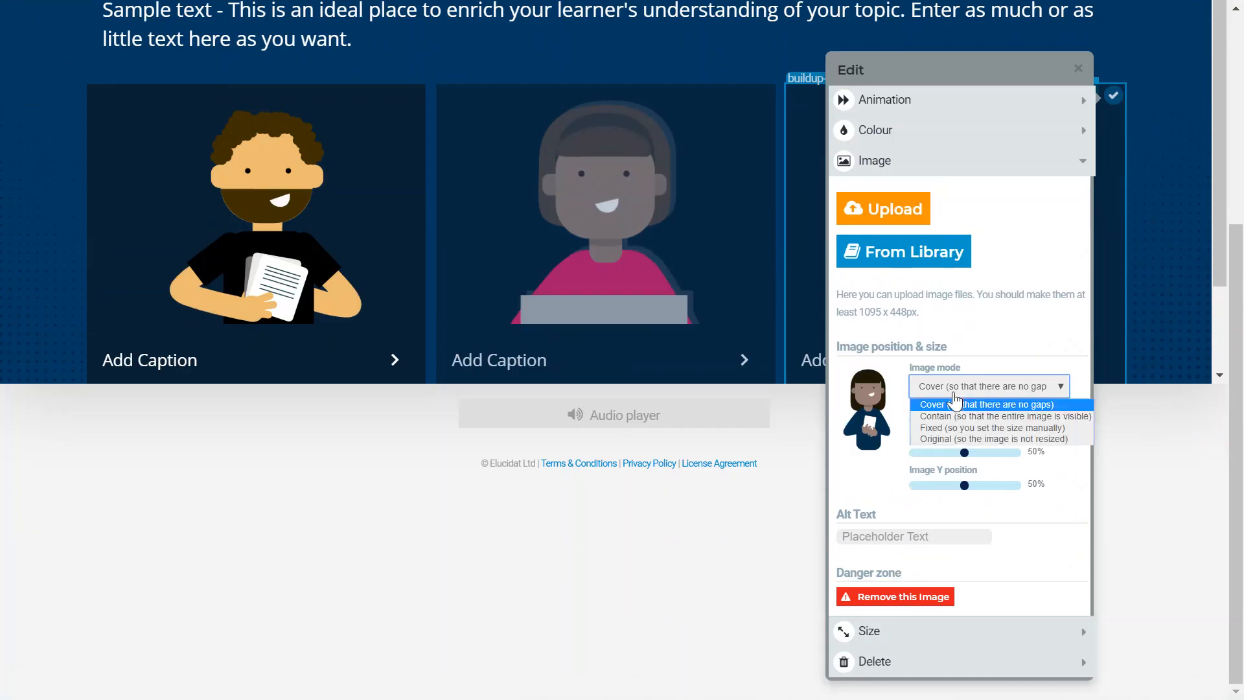
click(975, 416)
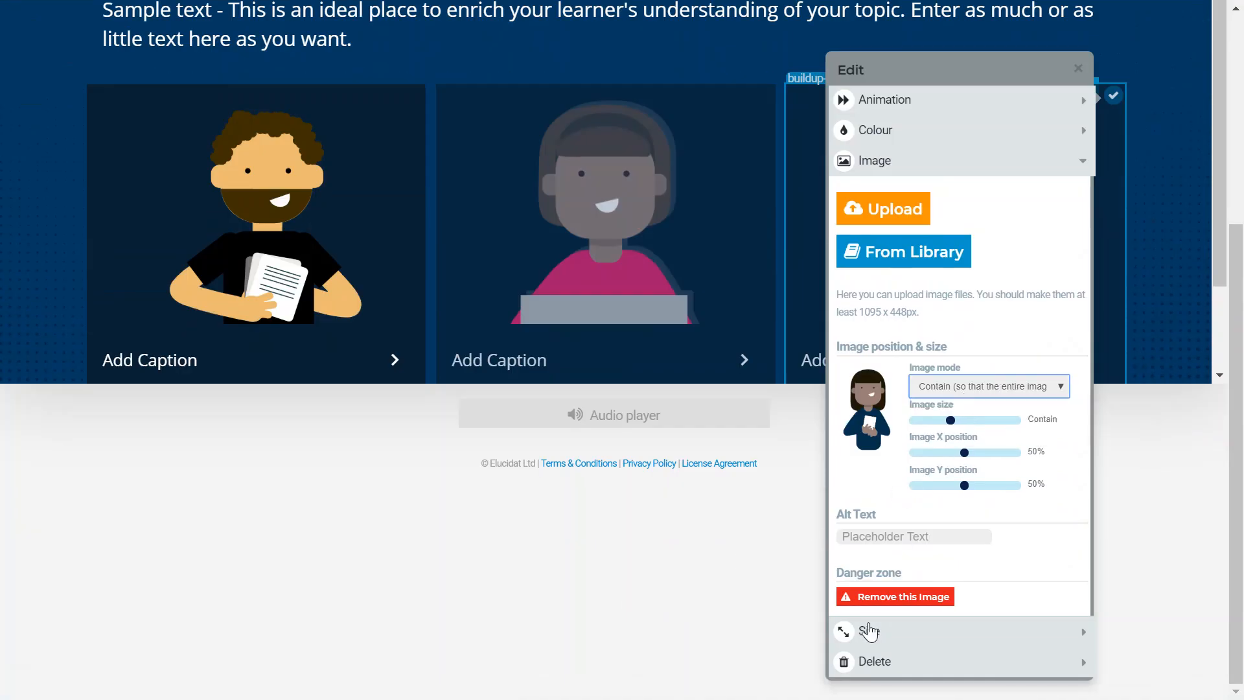
click(1091, 98)
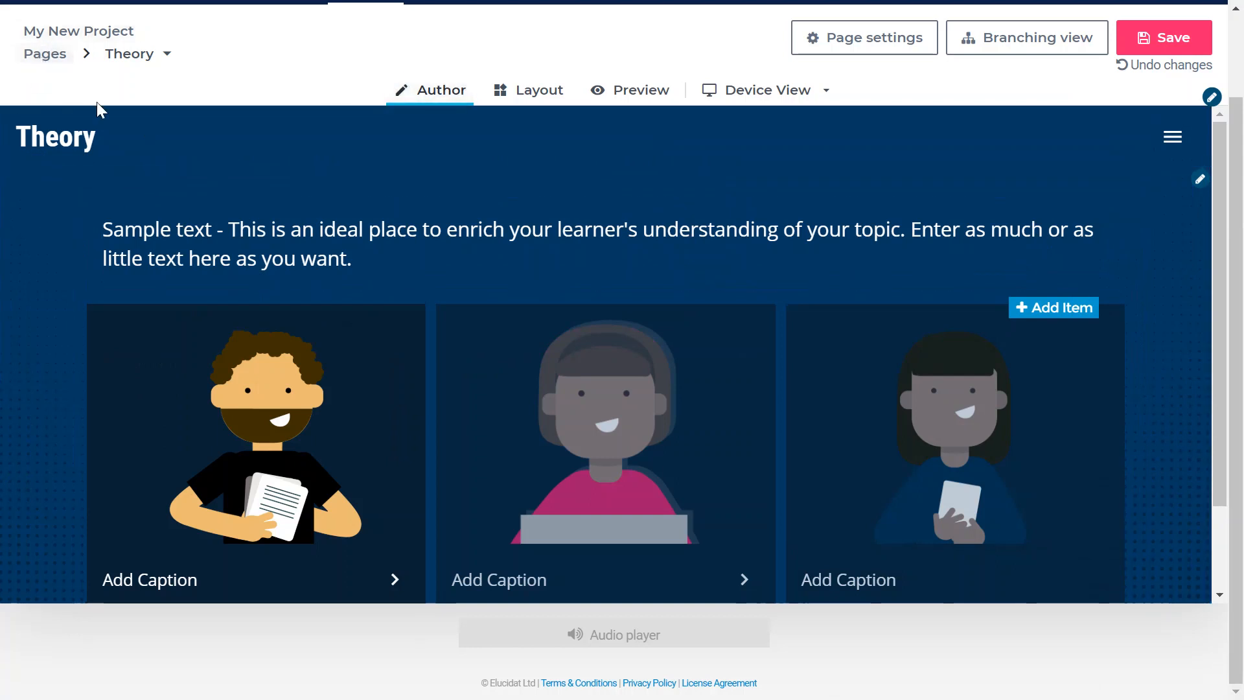
Step: Switch from the Theory page to Page 2 in Chapter 1, saving the unsaved changes
click(158, 58)
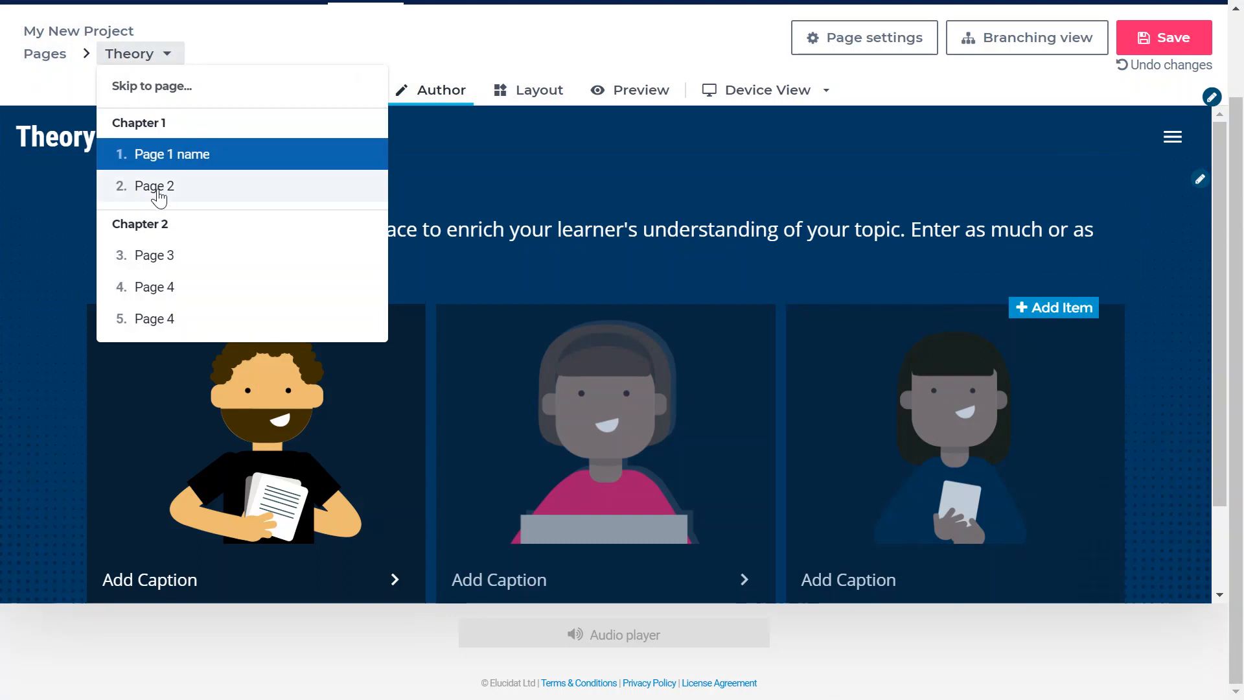
click(161, 195)
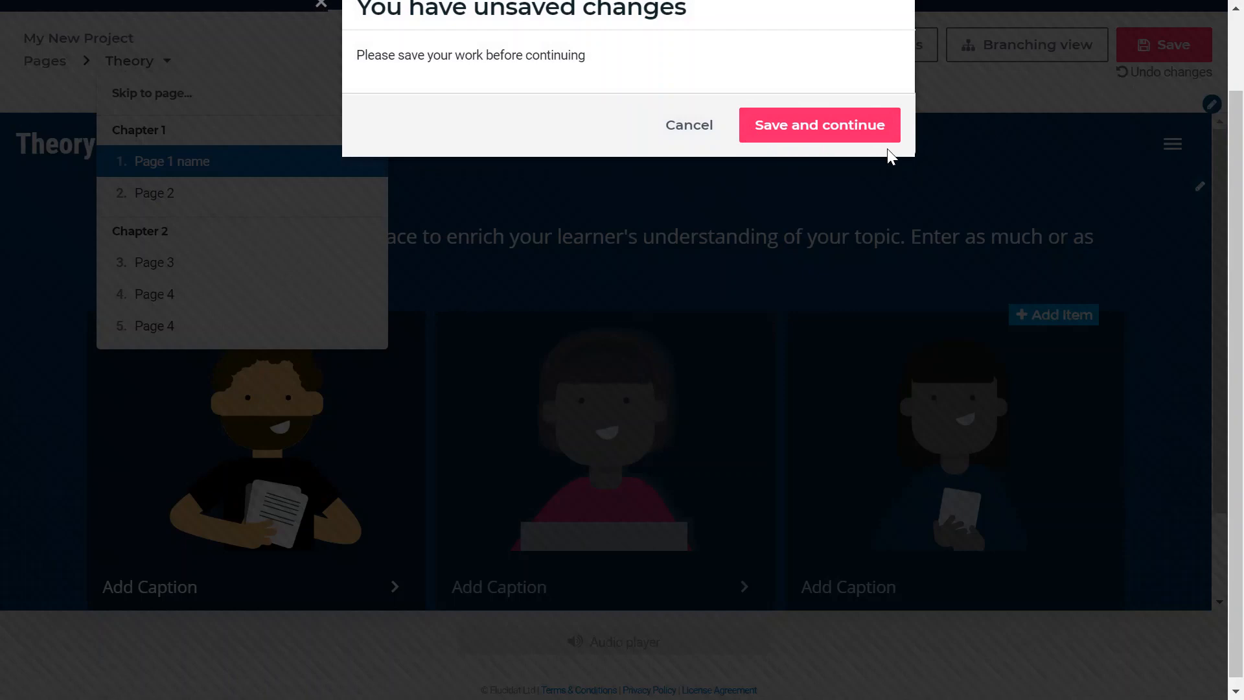
click(828, 130)
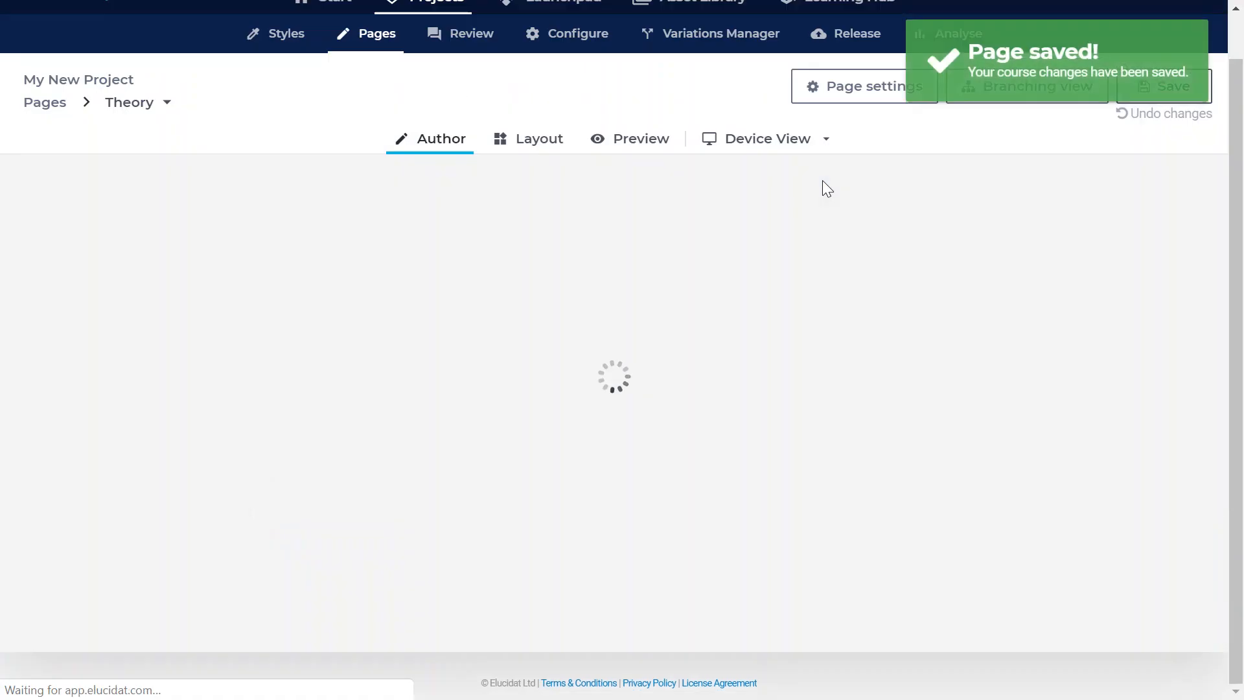
Step: Replace the first tab's body text with "Example text." and save the page with the second tab showing
scroll(938, 227, down, 1)
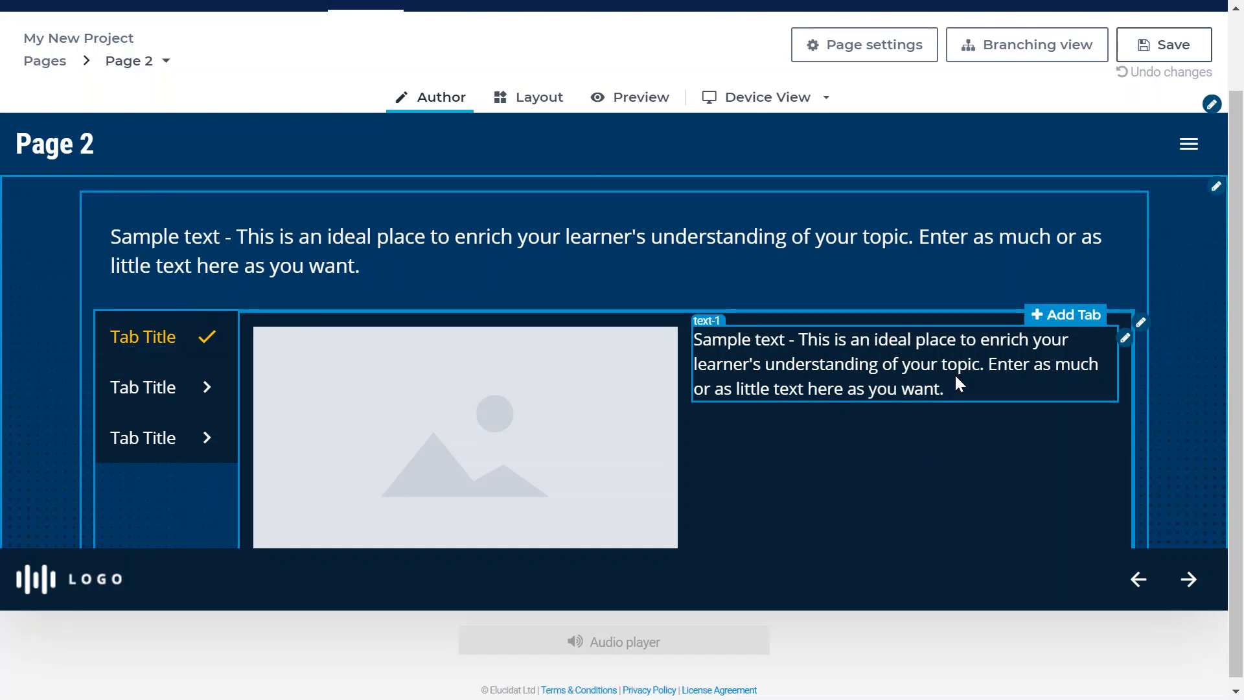
drag(944, 389, 698, 339)
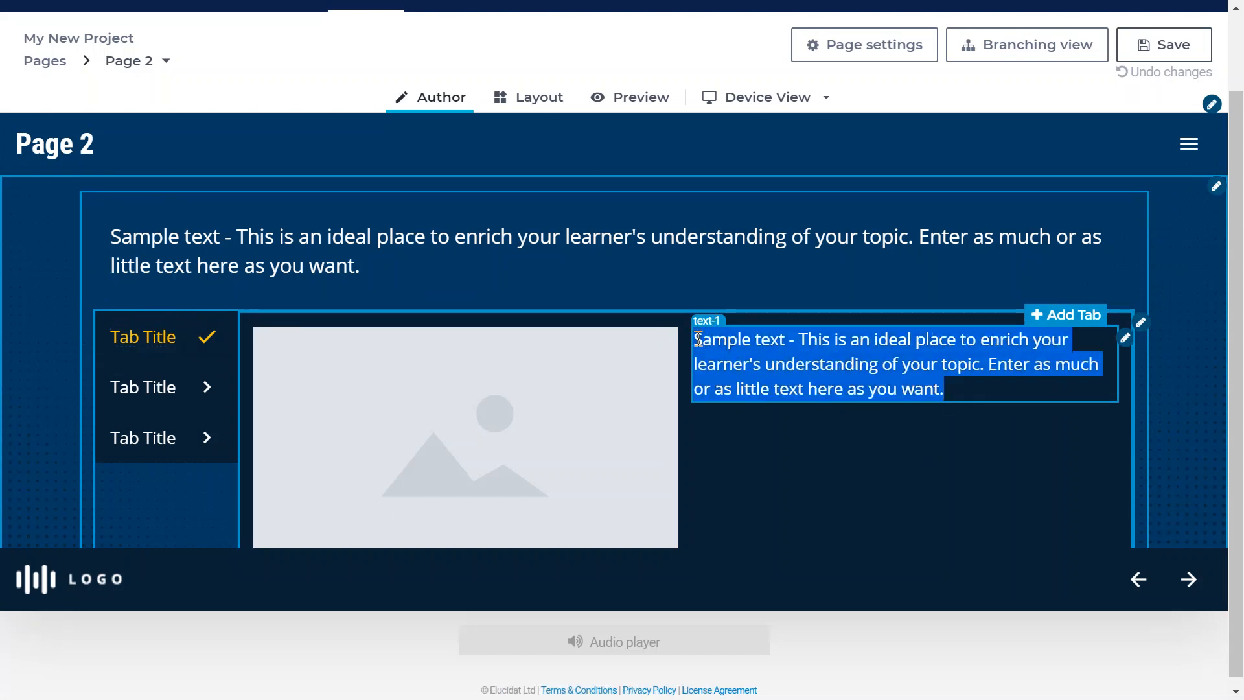
key(BackSpace)
text(Example text.)
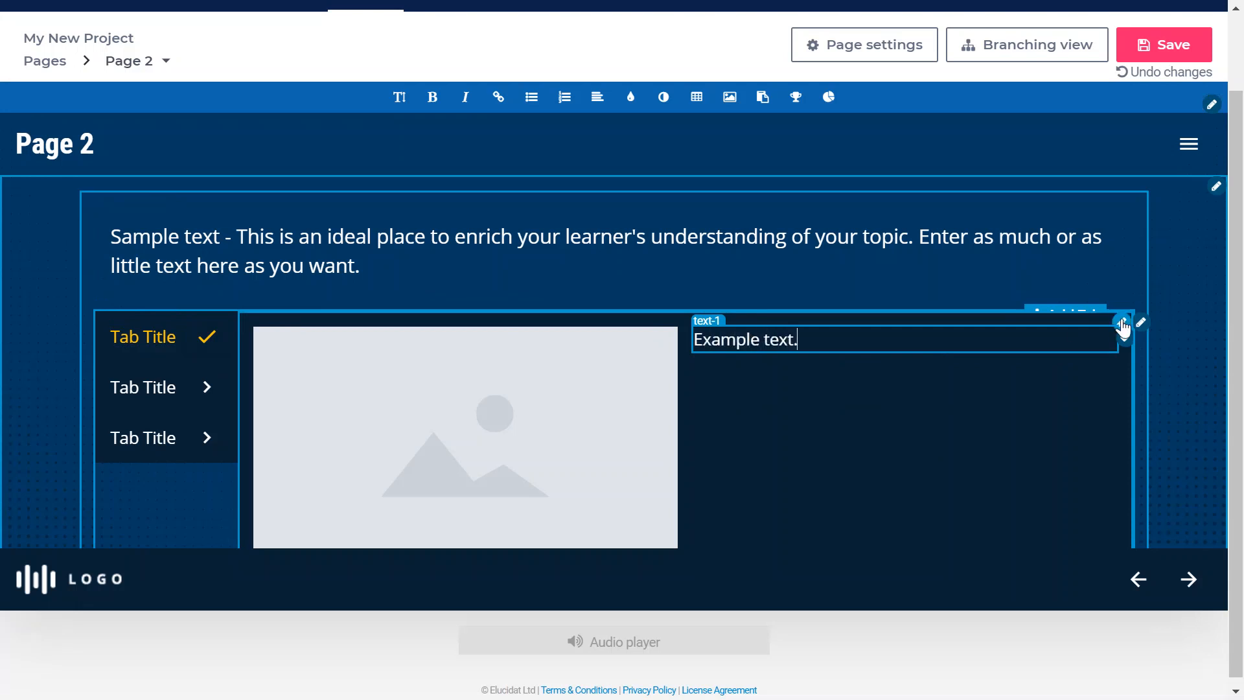
click(1124, 338)
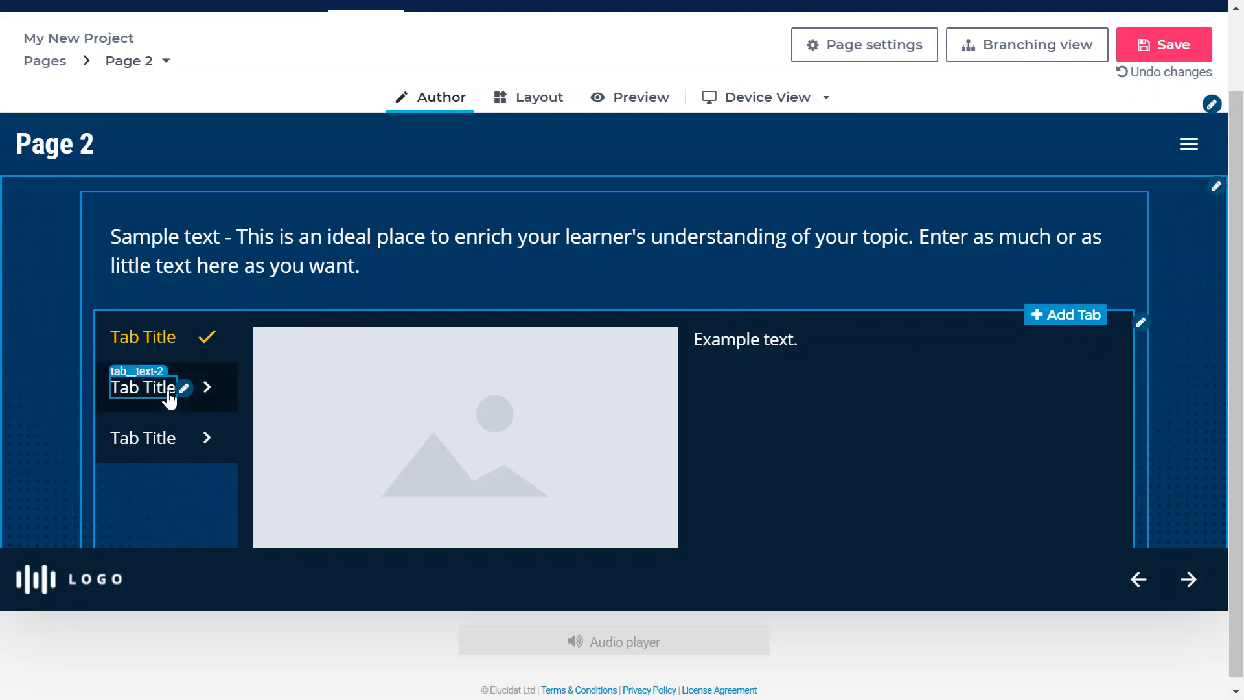
click(175, 410)
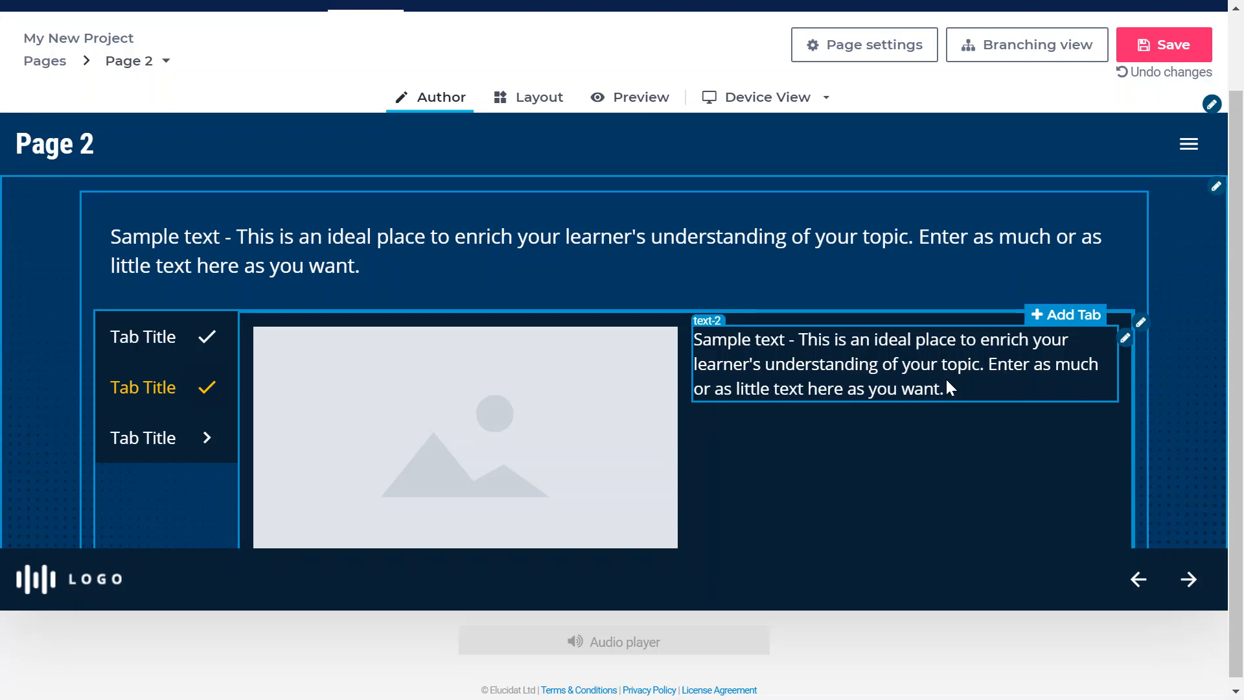
click(1151, 59)
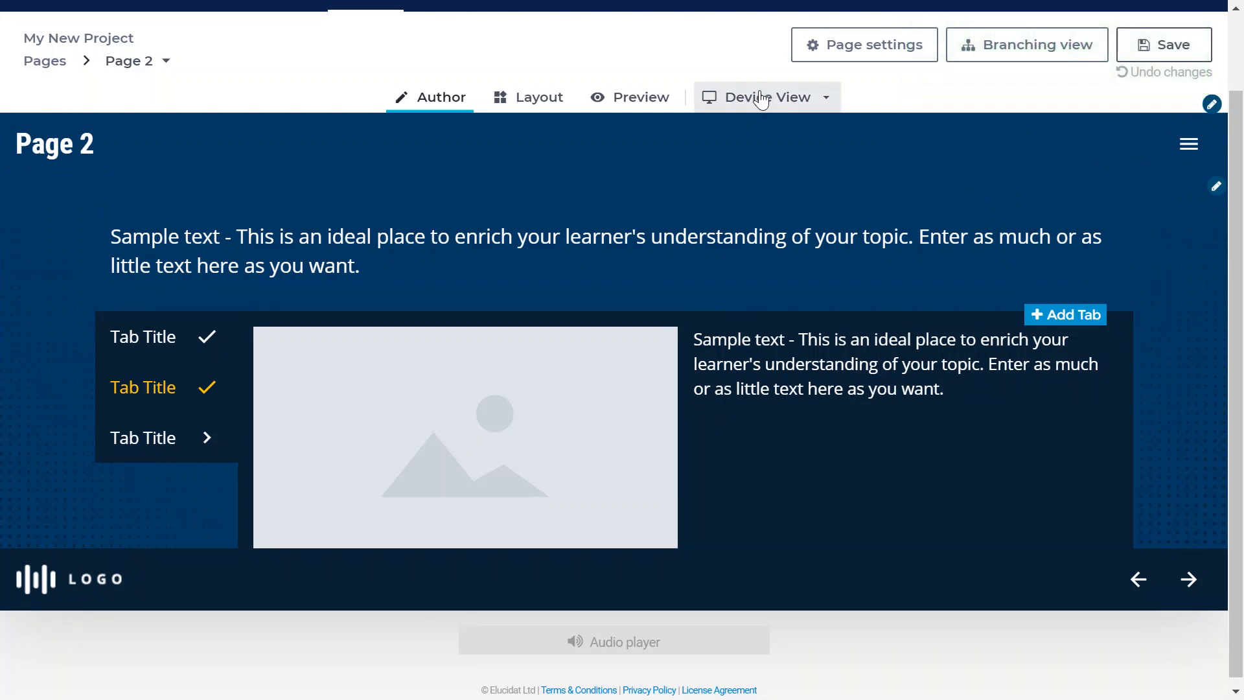
Step: Preview Page 2 at the 793px Landscape Tablet and Small Desktop width and on the iPhone 6/7/8 Plus
click(827, 100)
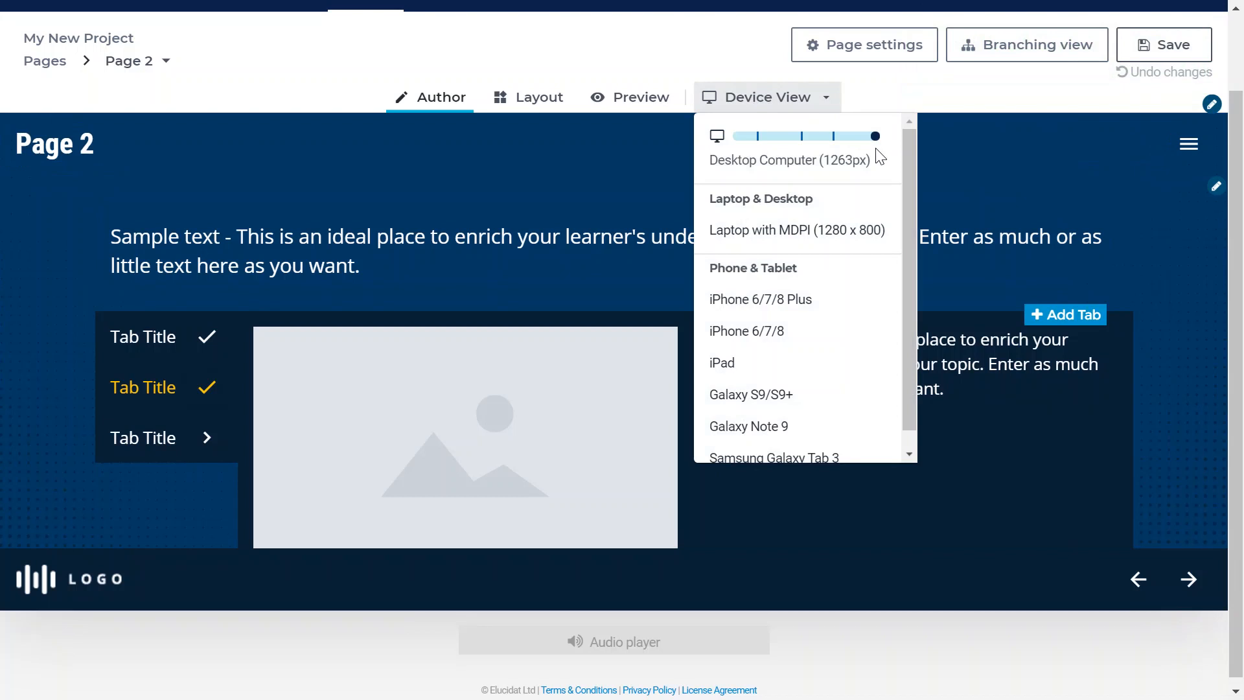
drag(875, 137, 804, 138)
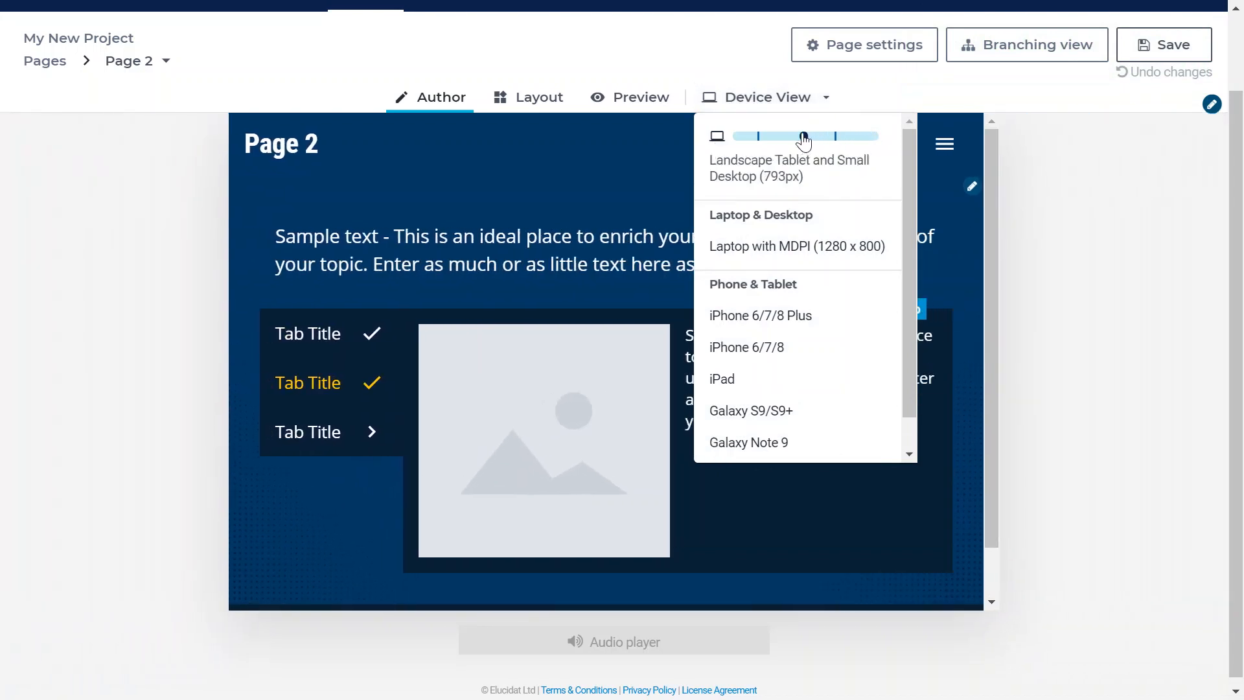
scroll(780, 348, down, 1)
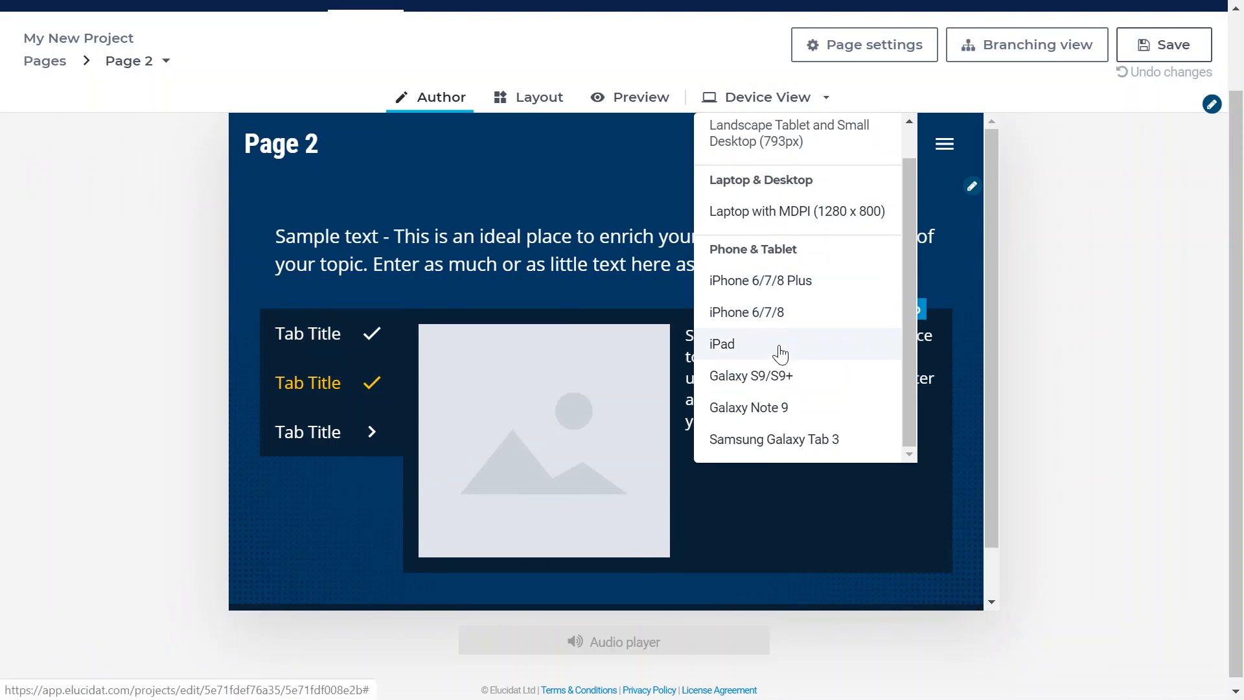
click(802, 295)
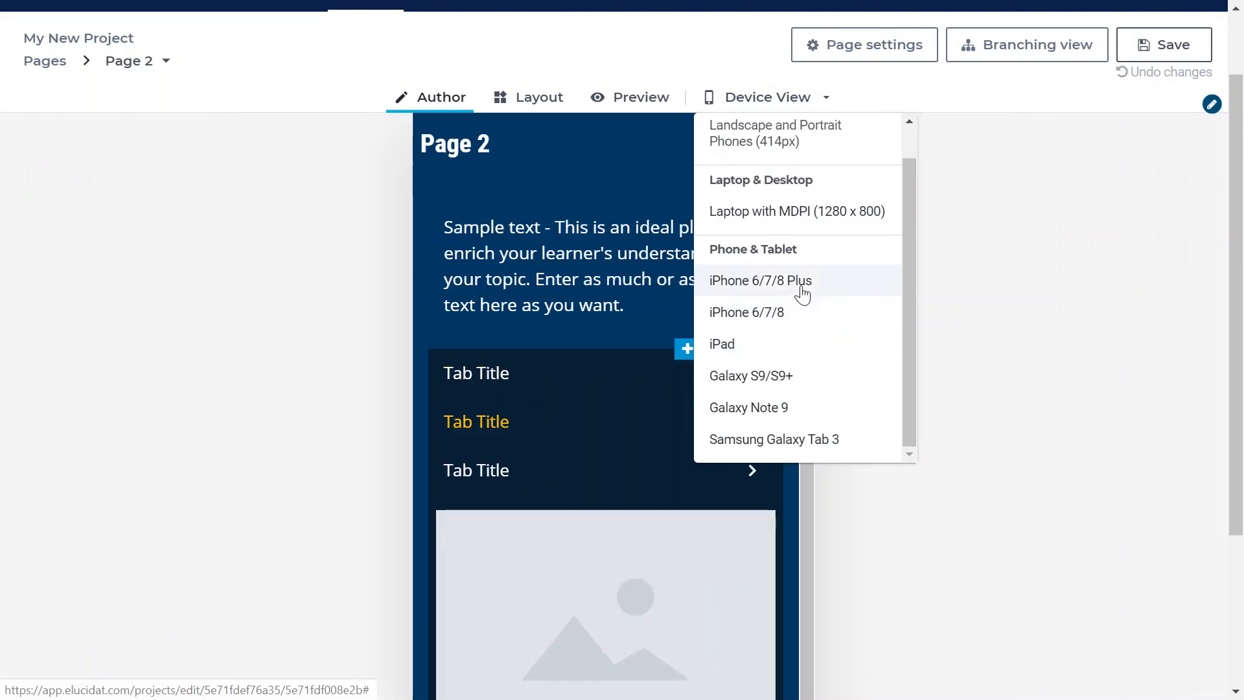